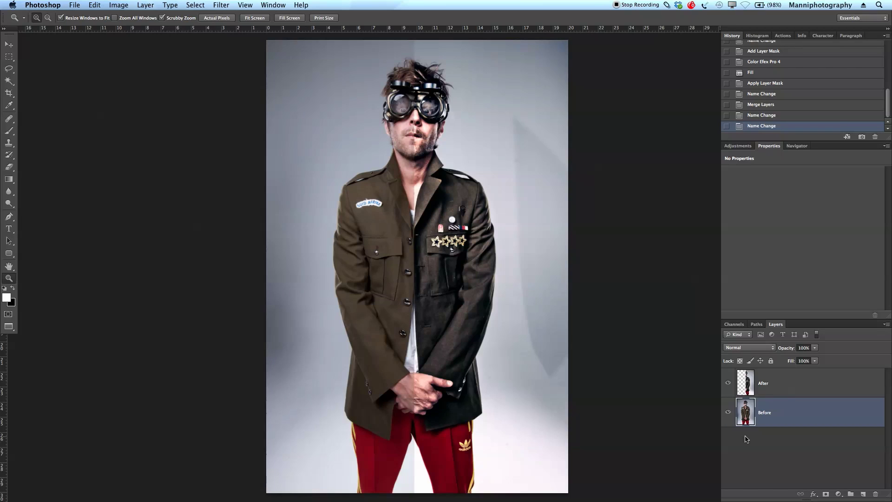
Compare the photo with the After layer hidden and shown, examining the face and jacket details up close
{"action": "left_click", "coordinate": [730, 384]}
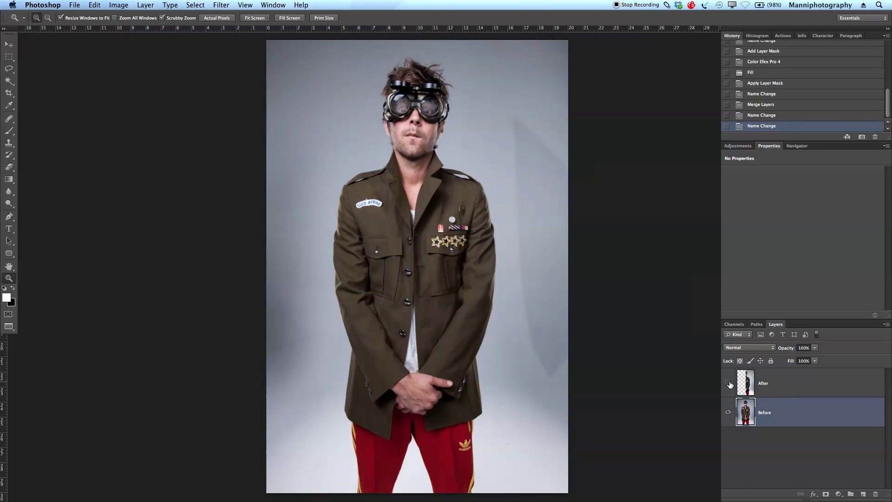
{"action": "left_click", "coordinate": [728, 383]}
{"action": "left_click", "coordinate": [409, 186]}
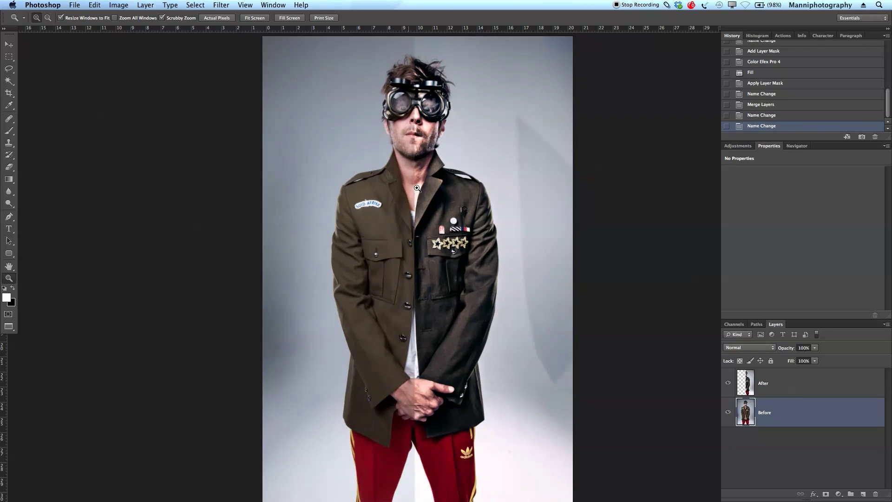
{"action": "left_click", "coordinate": [434, 190]}
{"action": "left_click_drag", "start_coordinate": [479, 134], "coordinate": [461, 308]}
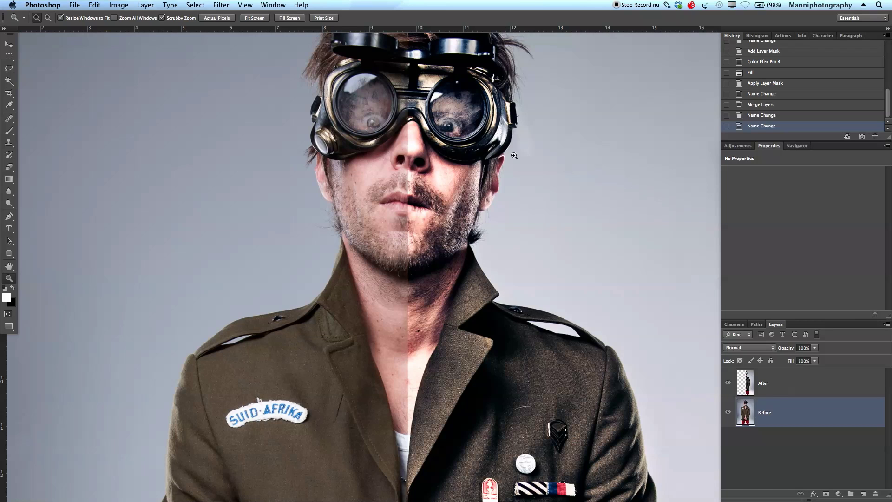
{"action": "left_click_drag", "start_coordinate": [497, 233], "coordinate": [496, 217]}
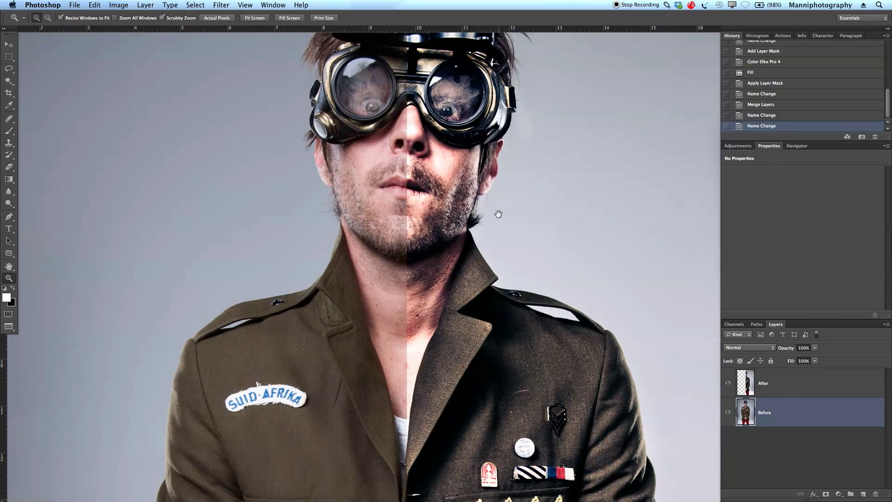
{"action": "scroll", "coordinate": [497, 288], "scroll_direction": "down", "scroll_amount": 5}
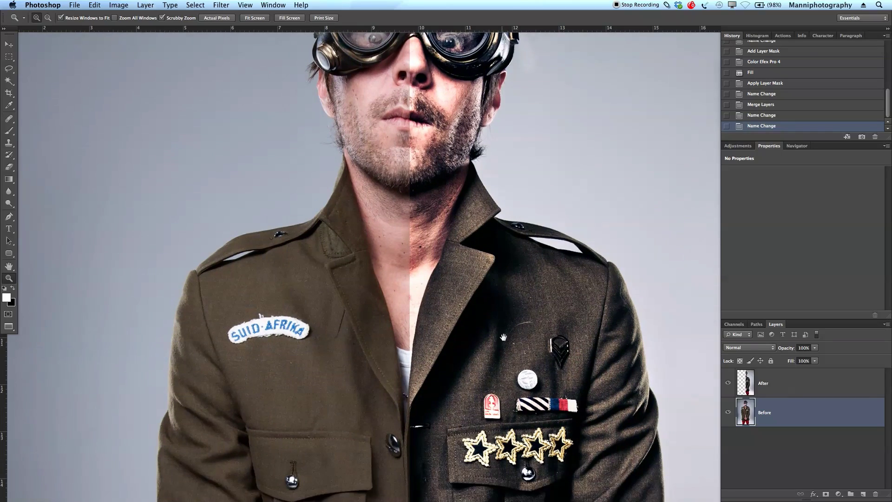
{"action": "scroll", "coordinate": [504, 337], "scroll_direction": "down", "scroll_amount": 6}
{"action": "scroll", "coordinate": [503, 337], "scroll_direction": "down", "scroll_amount": 4}
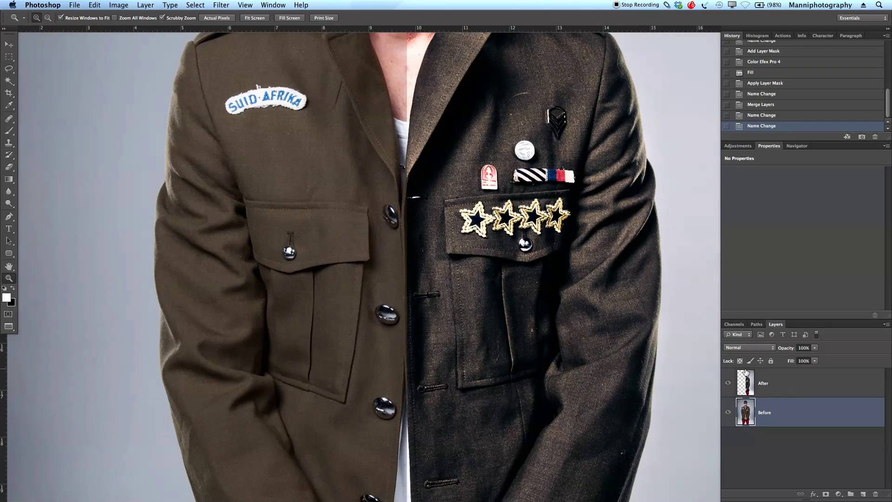
{"action": "left_click", "coordinate": [728, 383]}
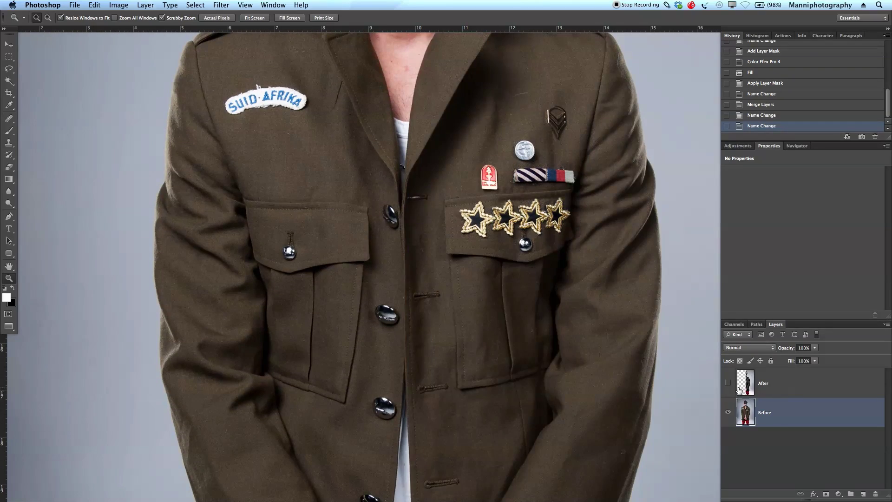
{"action": "left_click", "coordinate": [729, 384]}
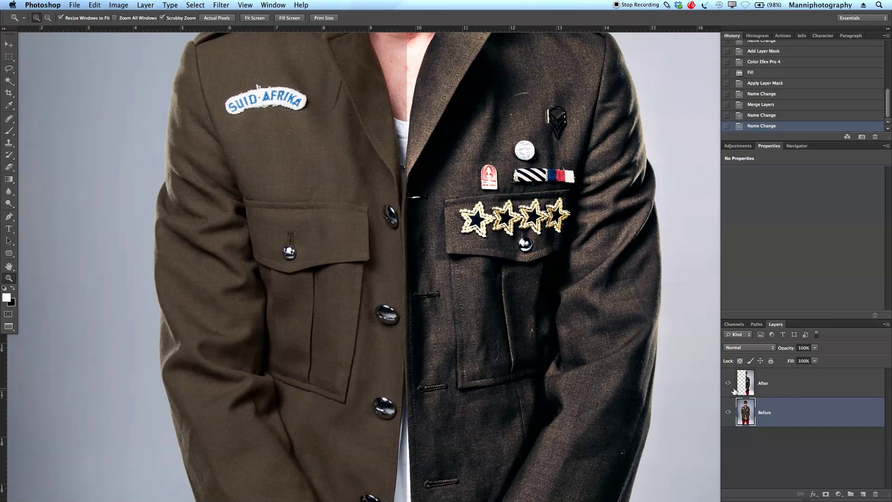
{"action": "left_click", "coordinate": [728, 383]}
{"action": "left_click", "coordinate": [544, 379], "text": "alt"}
{"action": "left_click_drag", "start_coordinate": [538, 381], "coordinate": [451, 331]}
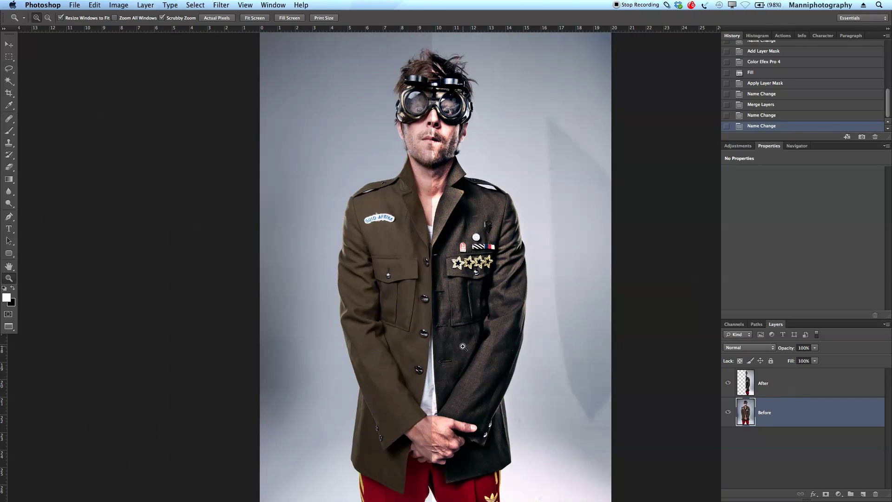
{"action": "key", "text": "super+0"}
Move the After layer below the Before layer
{"action": "left_click", "coordinate": [794, 392]}
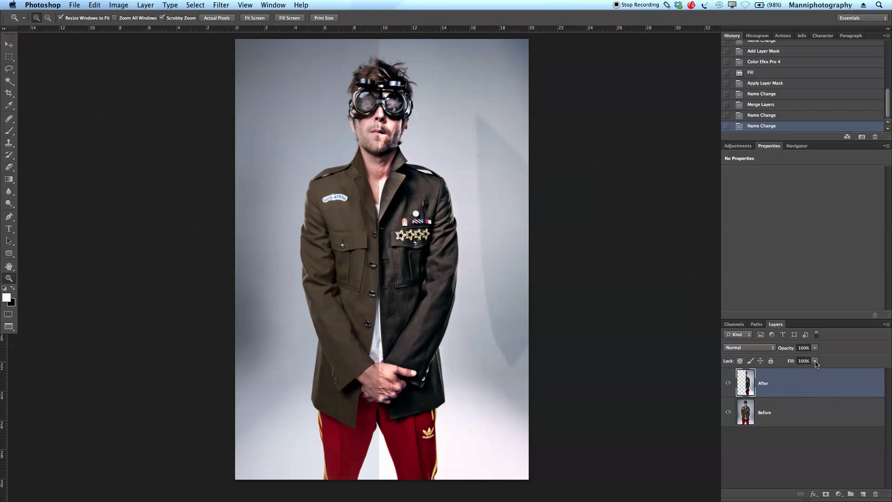
{"action": "left_click_drag", "start_coordinate": [808, 320], "coordinate": [801, 217]}
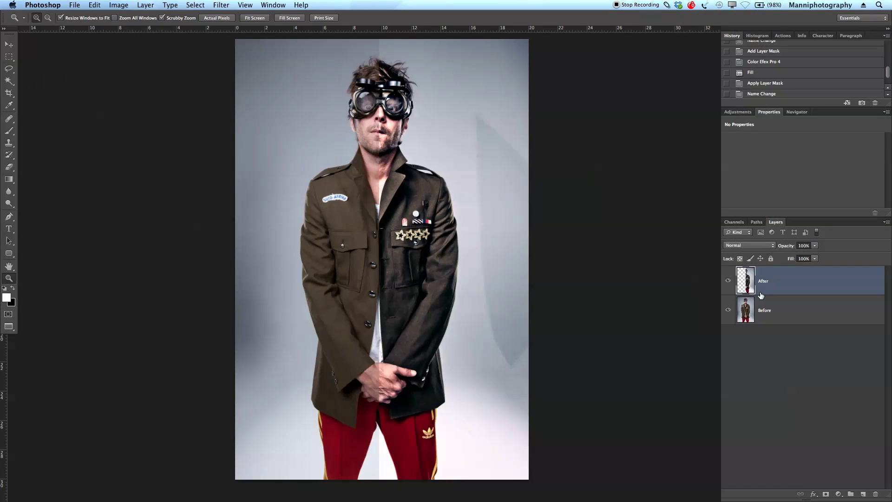
{"action": "left_click_drag", "start_coordinate": [771, 278], "coordinate": [766, 333]}
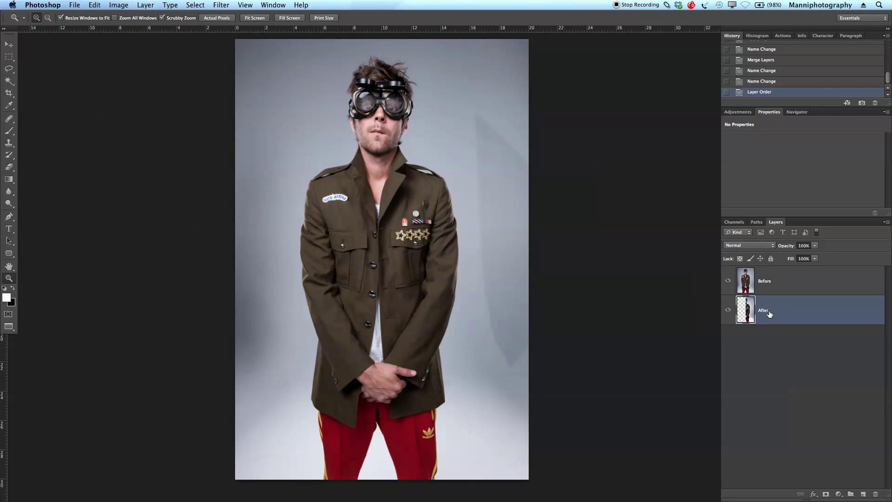
Duplicate the Before layer and rename the copy 2
{"action": "key", "text": "alt+bracketright"}
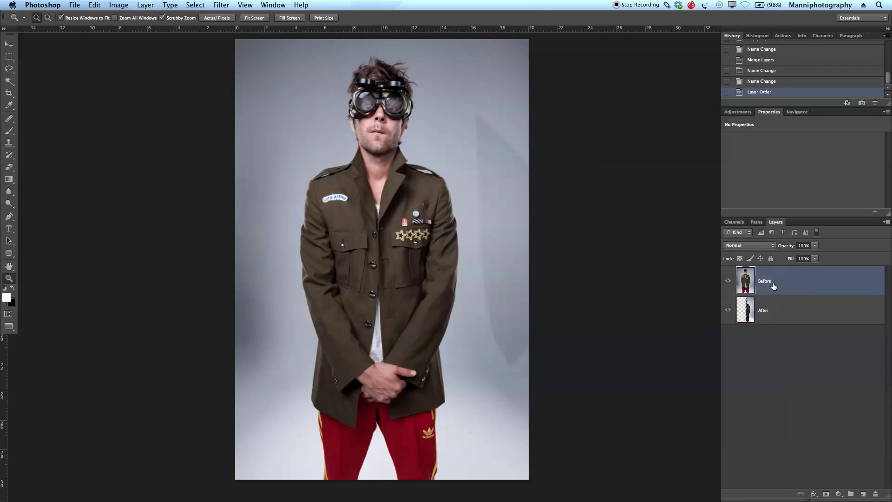
{"action": "left_click_drag", "start_coordinate": [749, 282], "coordinate": [863, 494]}
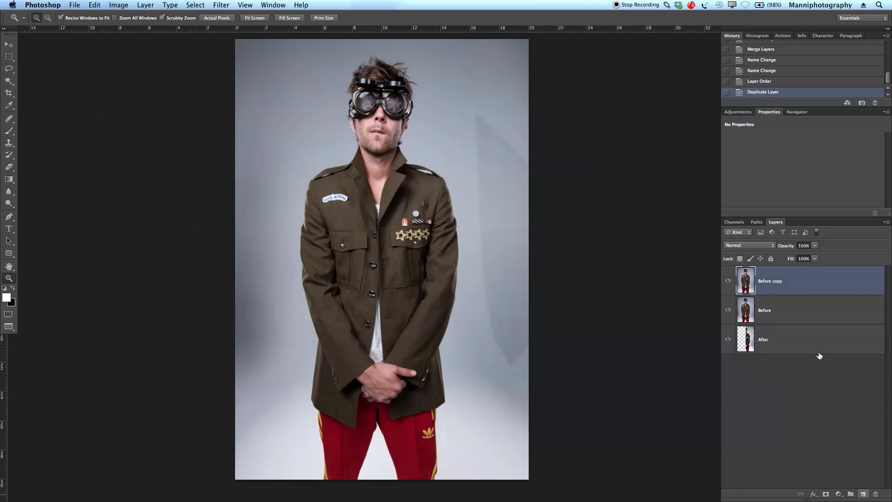
{"action": "double_click", "coordinate": [771, 281]}
{"action": "type", "text": "2"}
{"action": "key", "text": "Return"}
Invert the colours of layer 2 and set its blend mode to Vivid Light
{"action": "key", "text": "super+i"}
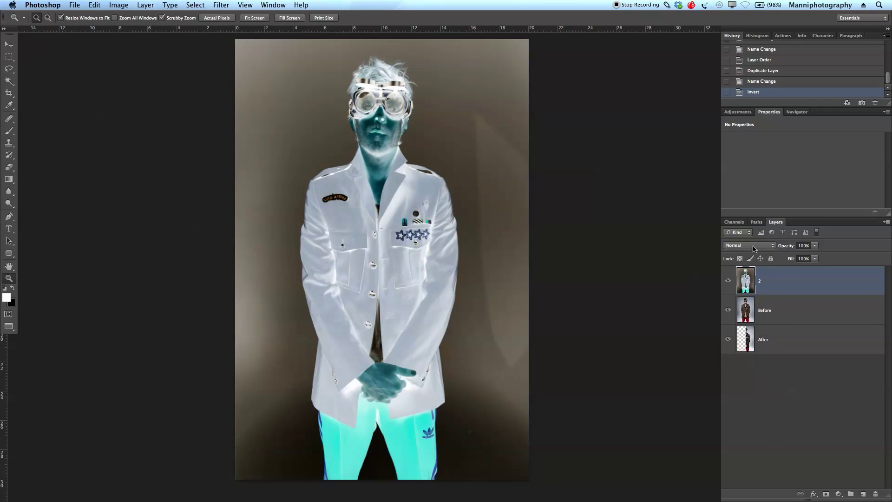
{"action": "left_click", "coordinate": [752, 246]}
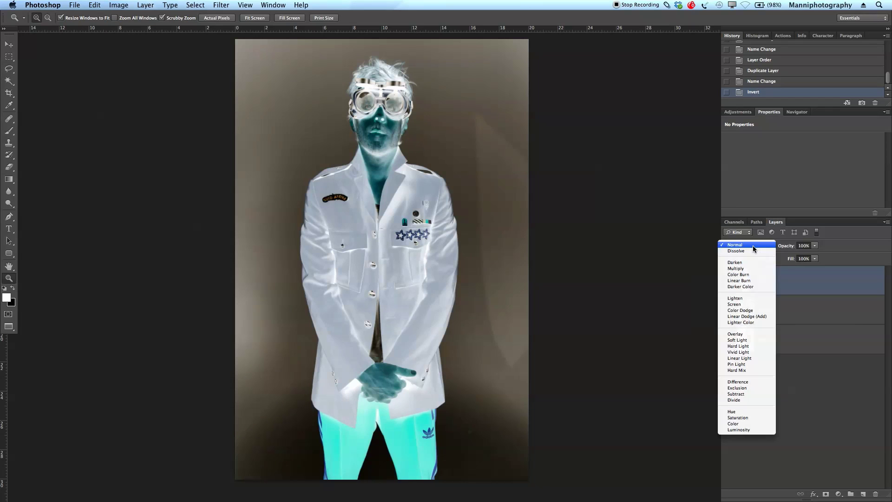
{"action": "left_click", "coordinate": [752, 353]}
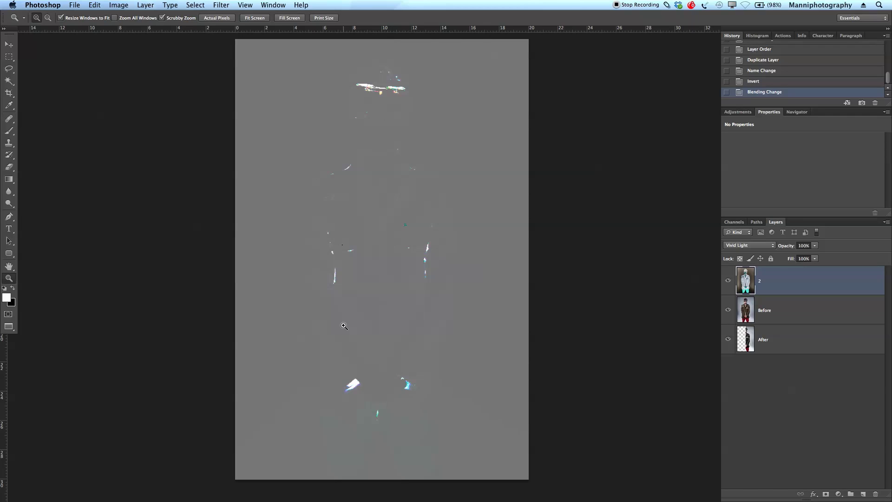
Convert layer 2 to a smart object and apply a Surface Blur with a radius of 50 pixels and a threshold of 50 levels
{"action": "right_click", "coordinate": [821, 285]}
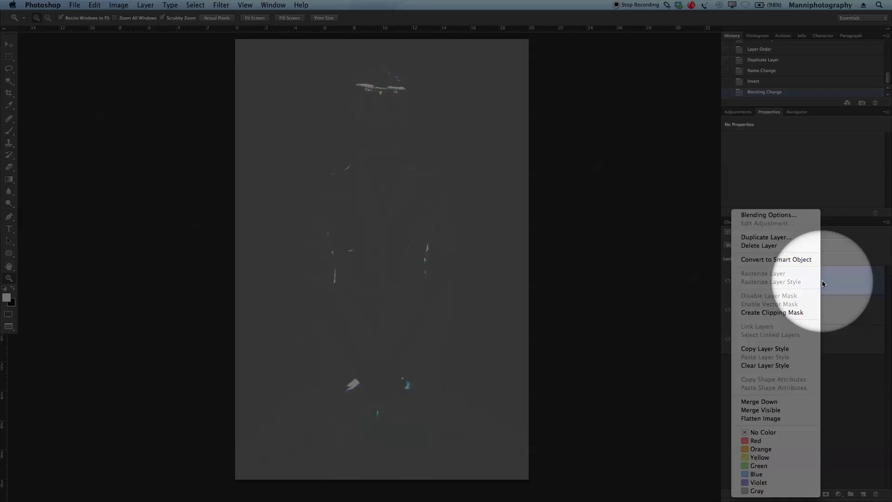
{"action": "left_click", "coordinate": [784, 259]}
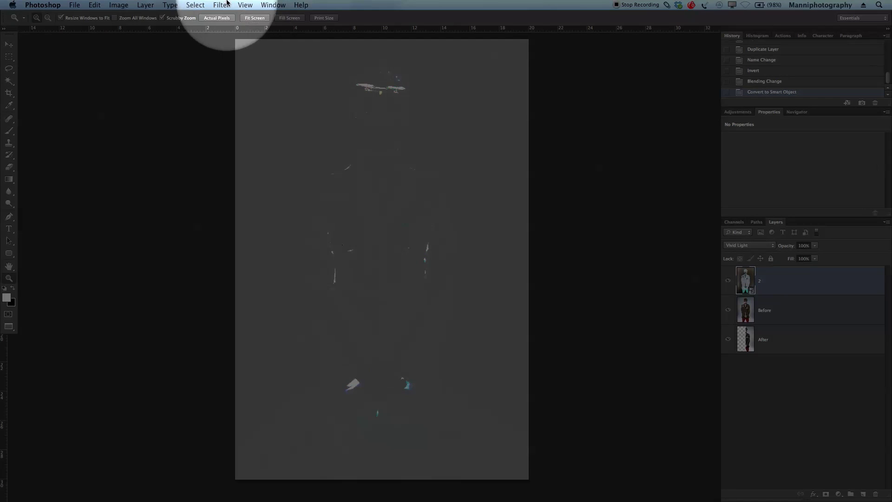
{"action": "left_click", "coordinate": [227, 4]}
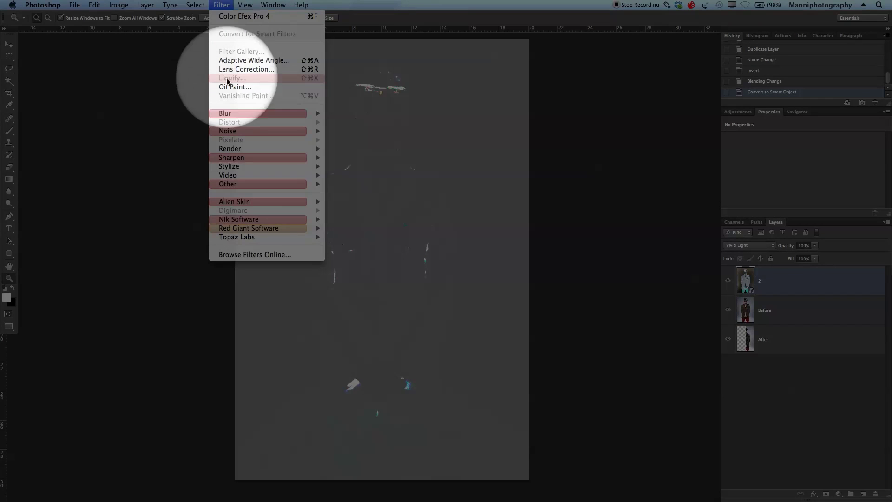
{"action": "mouse_move", "coordinate": [229, 114]}
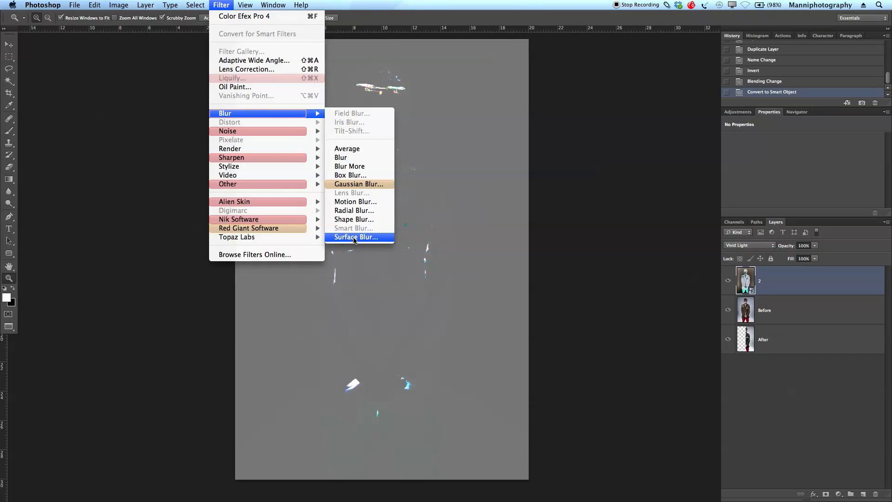
{"action": "left_click", "coordinate": [354, 236]}
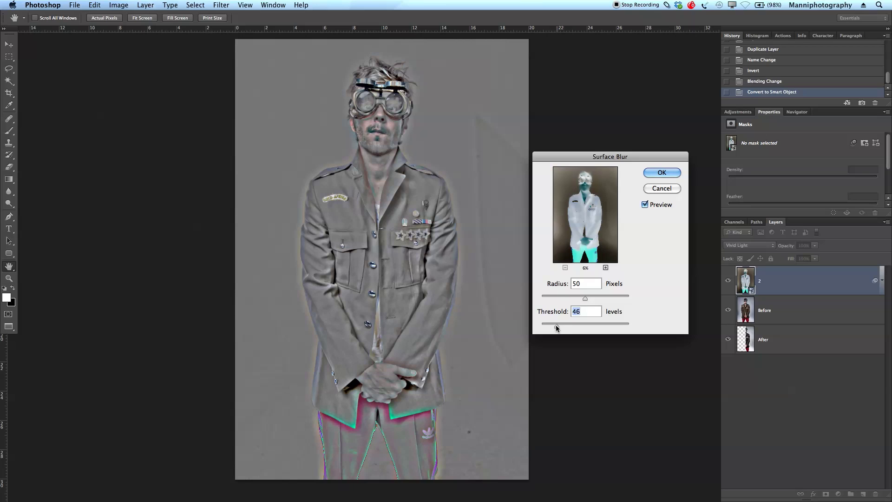
{"action": "left_click_drag", "start_coordinate": [552, 326], "coordinate": [545, 325]}
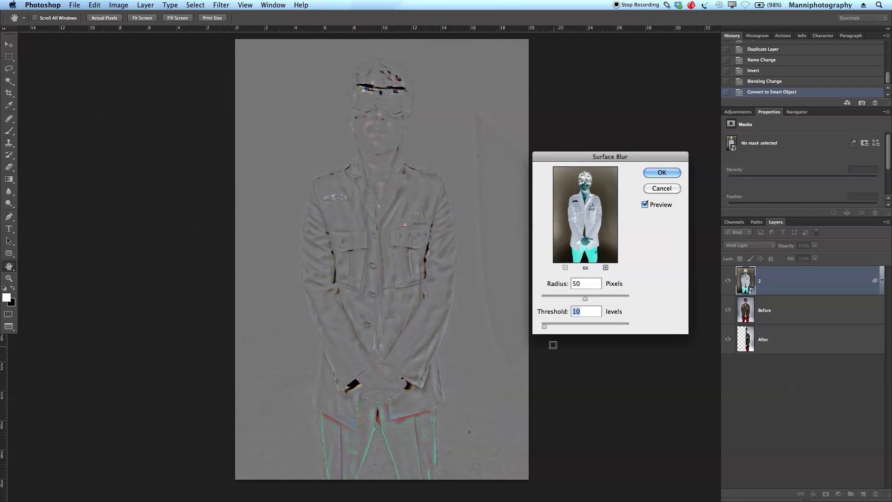
{"action": "left_click_drag", "start_coordinate": [547, 330], "coordinate": [560, 330]}
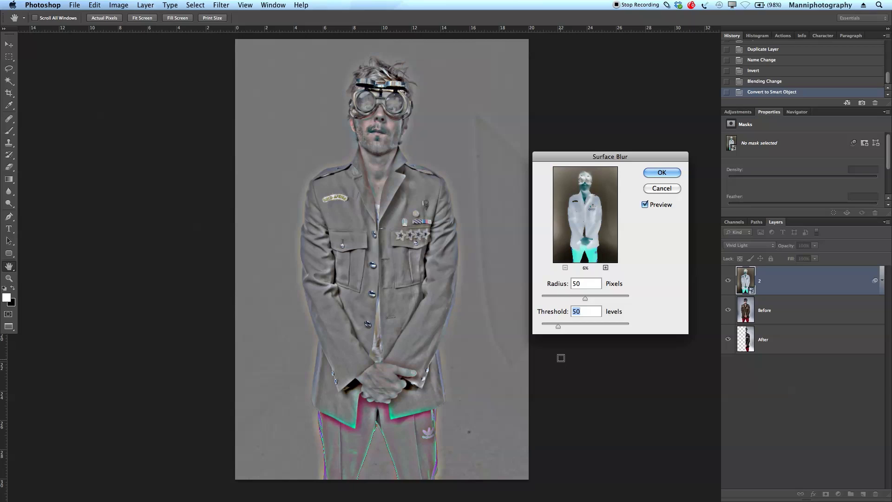
{"action": "left_click_drag", "start_coordinate": [587, 300], "coordinate": [629, 299]}
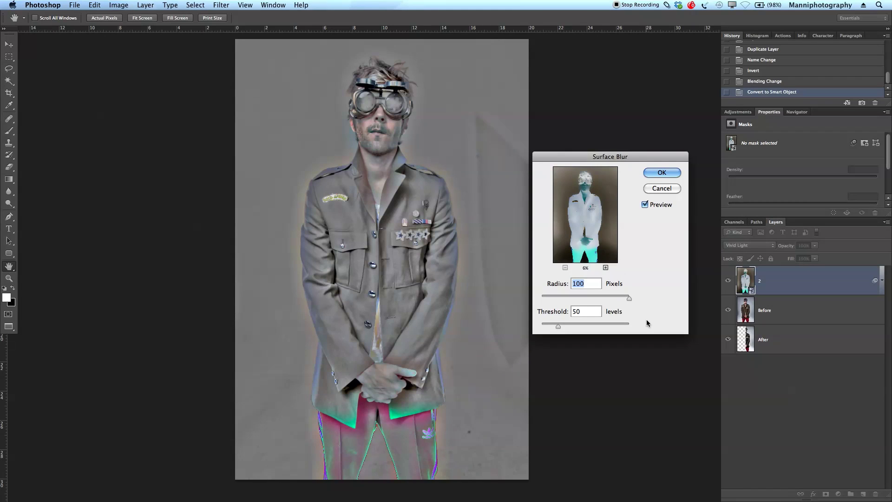
{"action": "left_click_drag", "start_coordinate": [629, 299], "coordinate": [544, 305]}
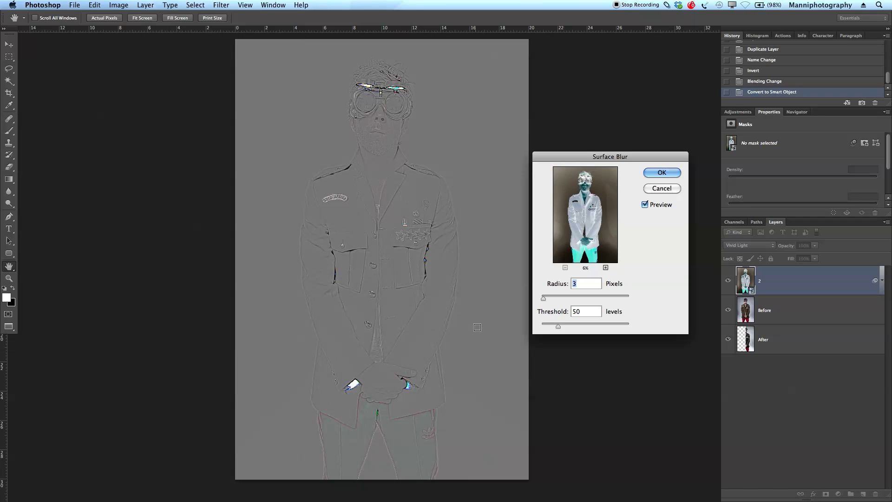
{"action": "left_click_drag", "start_coordinate": [547, 299], "coordinate": [585, 300]}
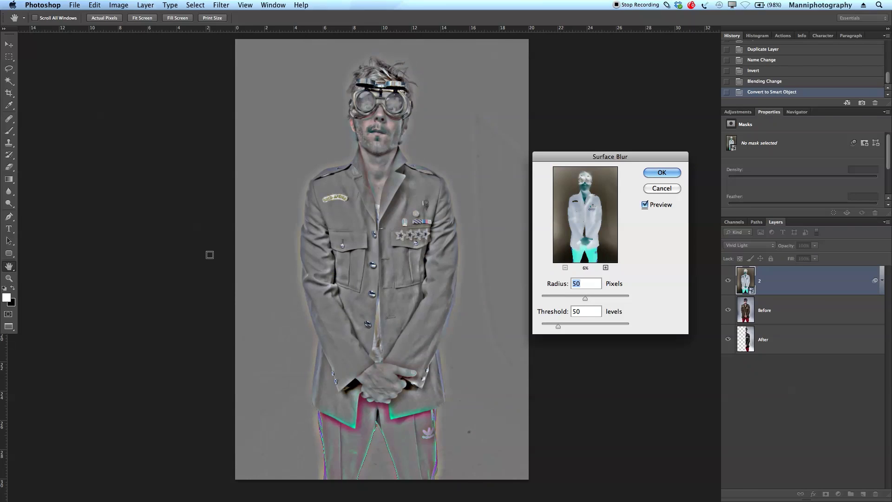
{"action": "mouse_move", "coordinate": [319, 215]}
{"action": "left_mouse_down"}
{"action": "mouse_move", "coordinate": [319, 226]}
{"action": "mouse_move", "coordinate": [364, 243]}
{"action": "mouse_move", "coordinate": [407, 309]}
{"action": "left_mouse_up"}
{"action": "left_click", "coordinate": [662, 174]}
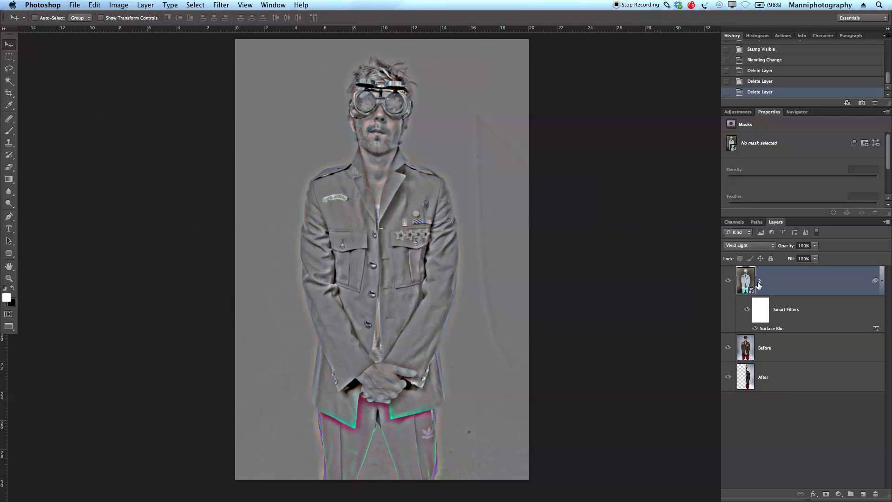
Preview layer 2 in Normal blend mode and set it back to Vivid Light
{"action": "left_click", "coordinate": [746, 246]}
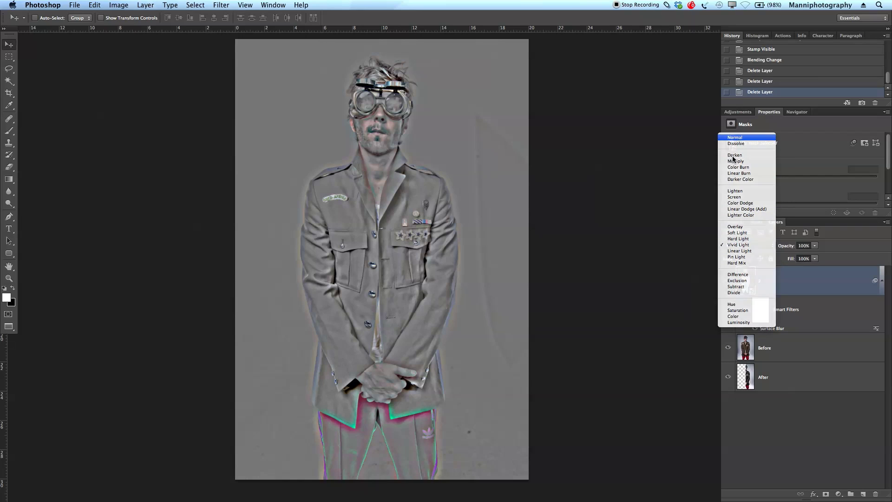
{"action": "key", "text": "Return"}
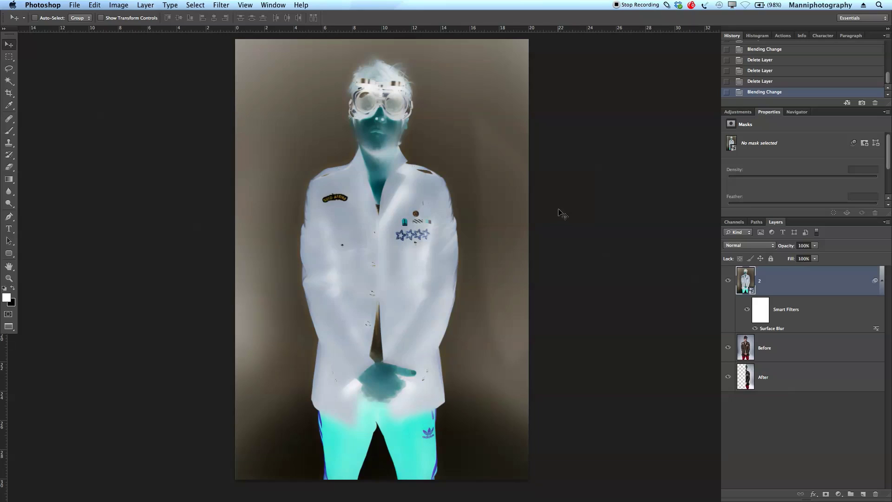
{"action": "left_click", "coordinate": [733, 249]}
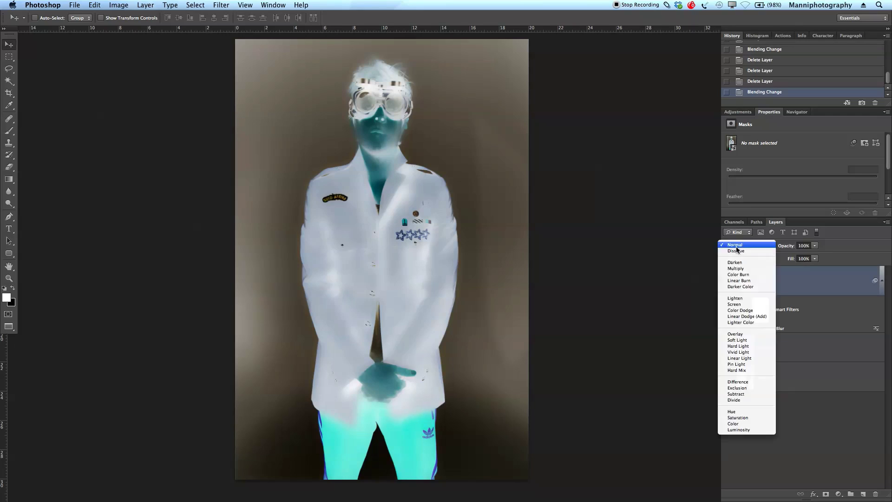
{"action": "left_click", "coordinate": [743, 353]}
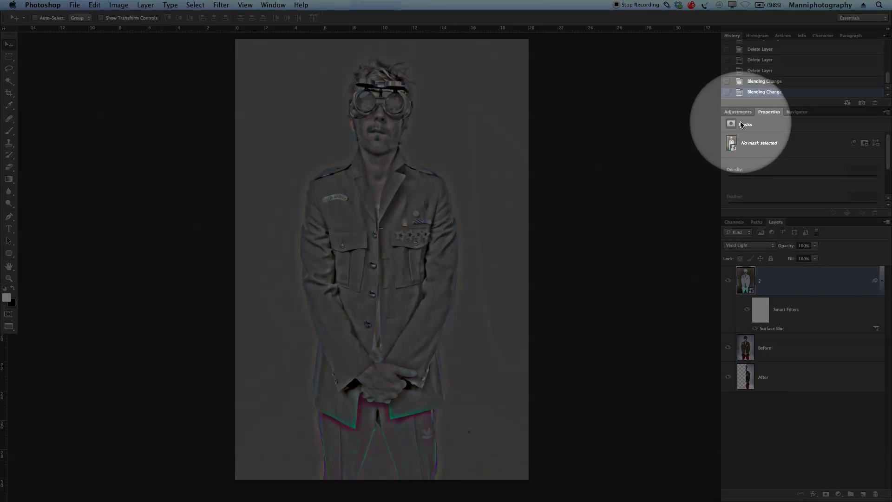
Add a Hue/Saturation adjustment layer above layer 2 and set its saturation to -100
{"action": "left_click", "coordinate": [739, 112]}
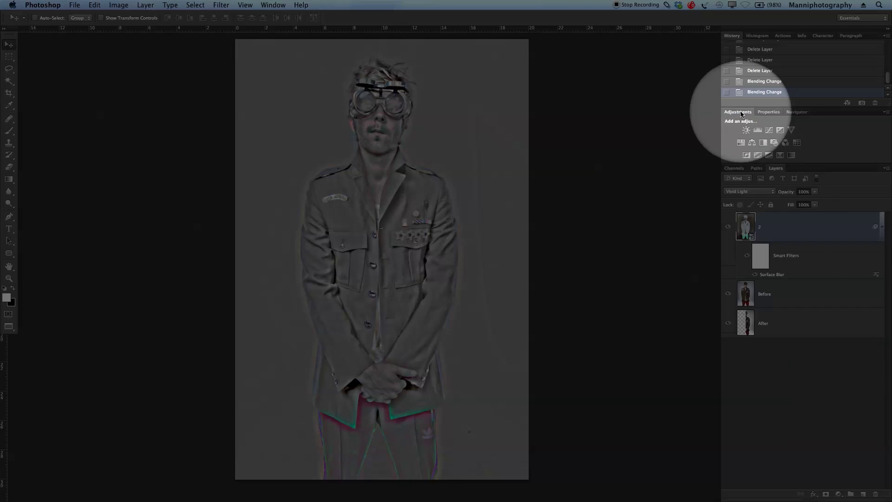
{"action": "left_click", "coordinate": [742, 143]}
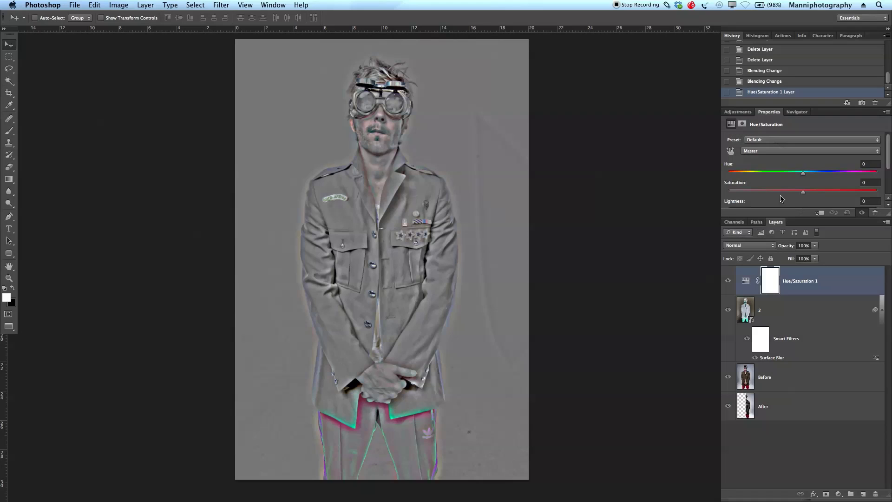
{"action": "left_click_drag", "start_coordinate": [802, 218], "coordinate": [803, 241]}
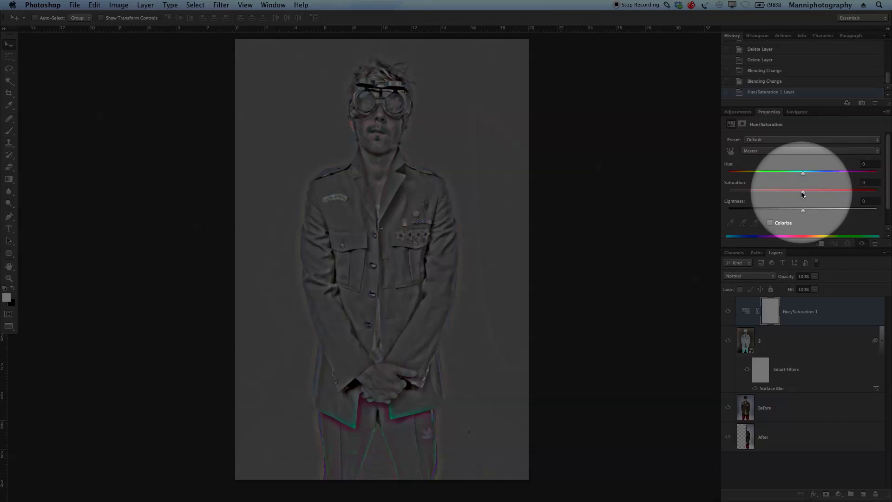
{"action": "left_click_drag", "start_coordinate": [803, 195], "coordinate": [720, 199]}
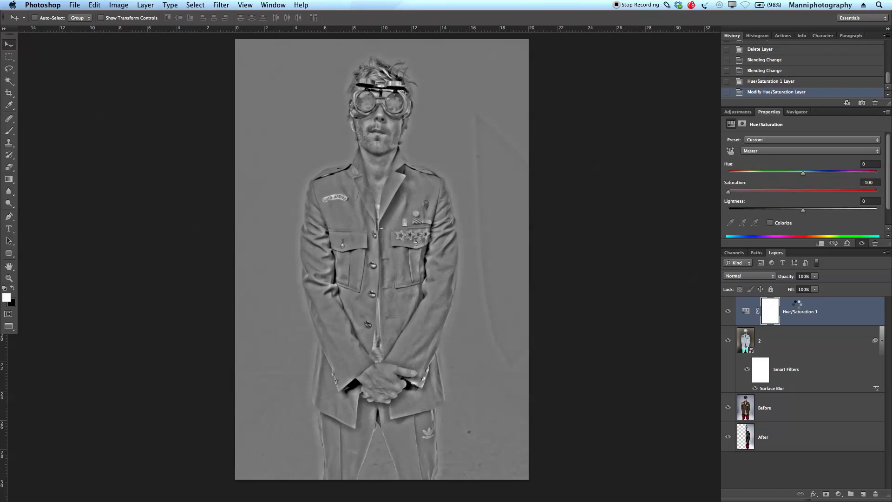
Stamp all visible layers into a new layer, and delete the Hue/Saturation layer and layer 2
{"action": "key", "text": "super+alt+shift+e"}
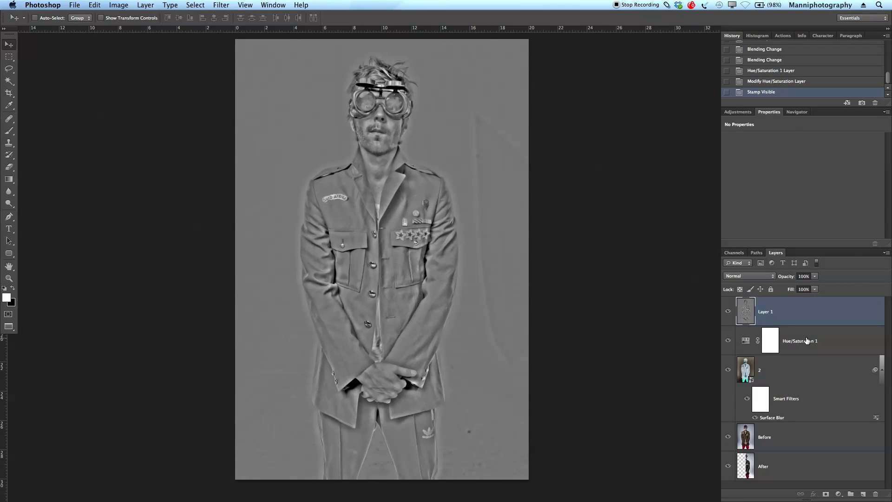
{"action": "left_click", "coordinate": [807, 340]}
{"action": "key", "text": "Delete"}
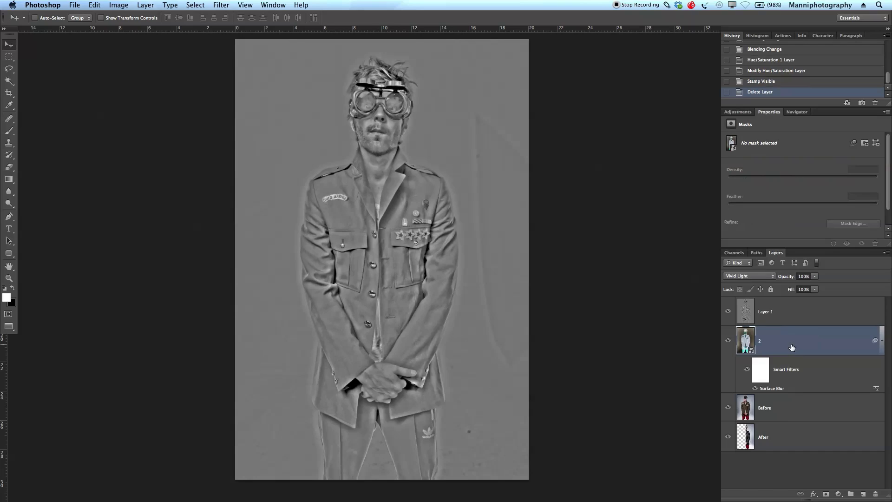
{"action": "key", "text": "Delete"}
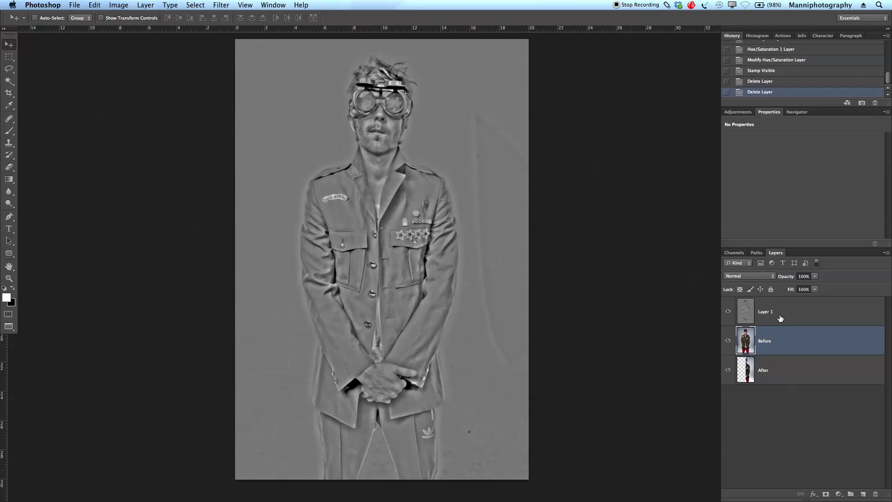
Set the blend mode of the stamped grey layer to Overlay
{"action": "left_click", "coordinate": [743, 315]}
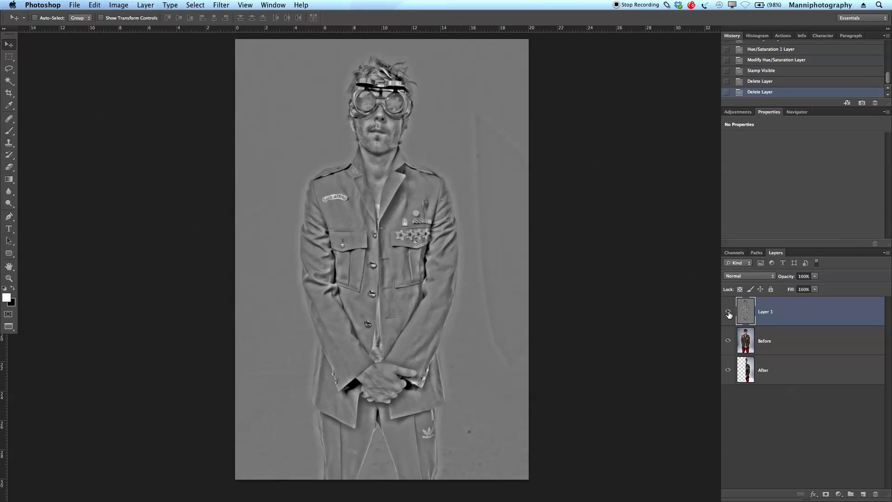
{"action": "left_click", "coordinate": [730, 314]}
{"action": "left_click", "coordinate": [730, 314]}
{"action": "left_click", "coordinate": [761, 277]}
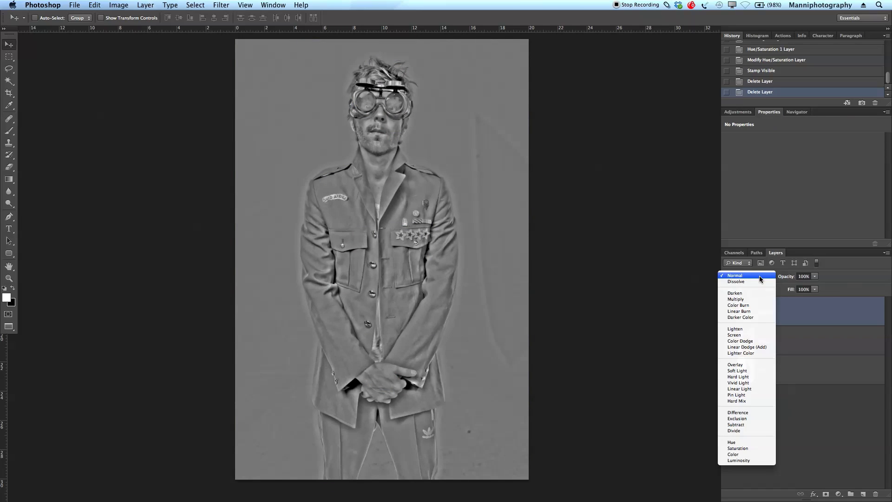
{"action": "left_click", "coordinate": [755, 365]}
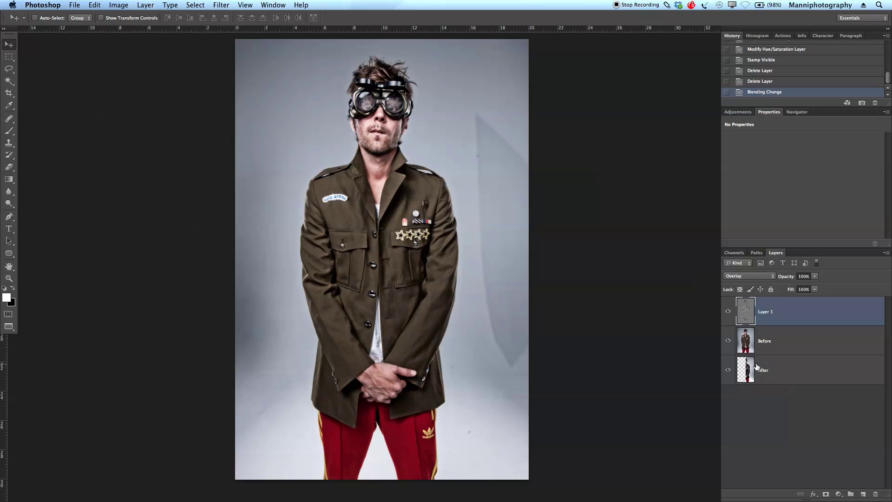
Compare the whole portrait and a close-up of the face with and without the Overlay detail layer
{"action": "left_click", "coordinate": [728, 313]}
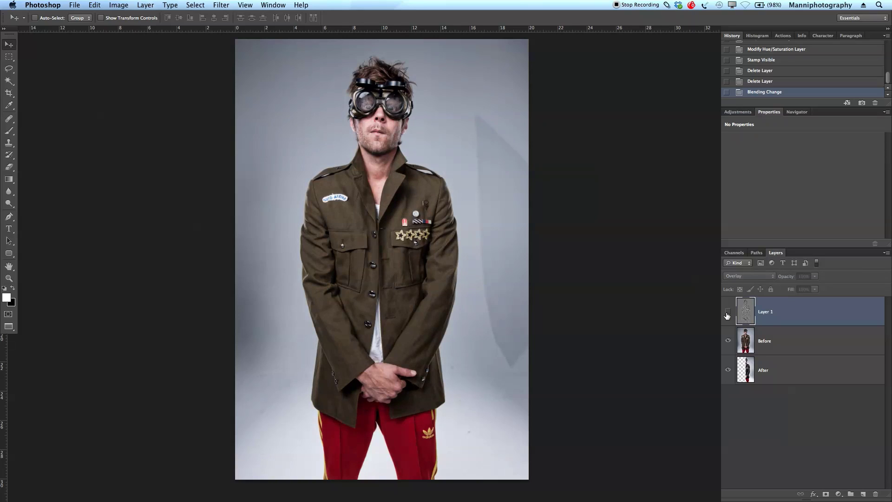
{"action": "left_click", "coordinate": [728, 312]}
{"action": "left_click", "coordinate": [728, 312]}
{"action": "key", "text": "z"}
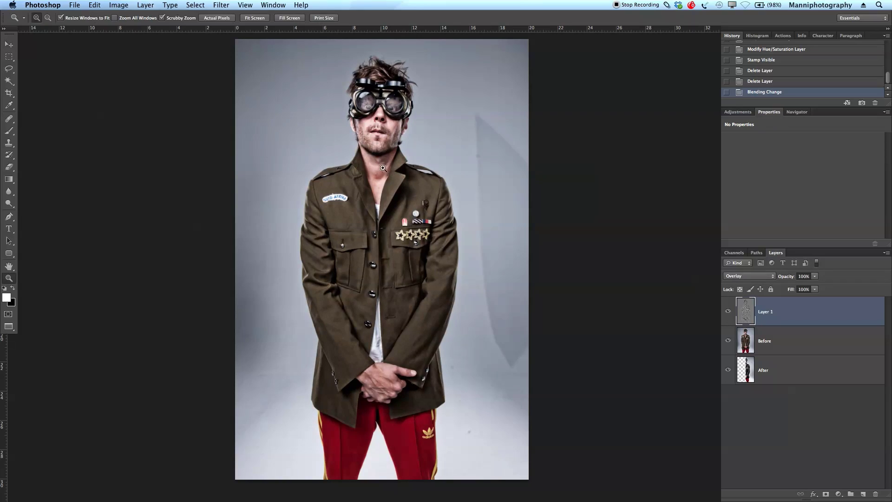
{"action": "left_click_drag", "start_coordinate": [380, 159], "coordinate": [451, 317]}
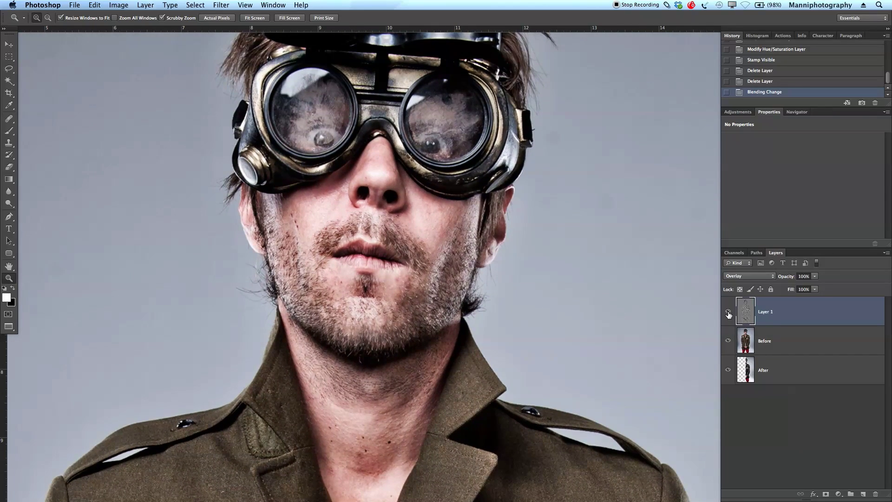
{"action": "left_click", "coordinate": [729, 315]}
{"action": "left_click", "coordinate": [728, 312]}
{"action": "left_click", "coordinate": [728, 310]}
{"action": "left_click", "coordinate": [729, 309]}
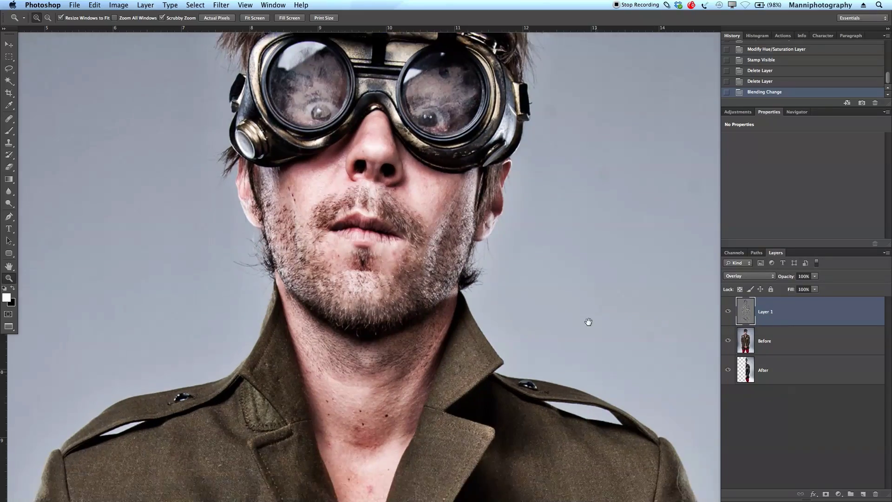
Compare the jacket pockets and the clasped hands up close with and without the Overlay detail layer
{"action": "left_click_drag", "start_coordinate": [588, 323], "coordinate": [566, 161]}
{"action": "scroll", "coordinate": [566, 162], "scroll_direction": "down", "scroll_amount": 5}
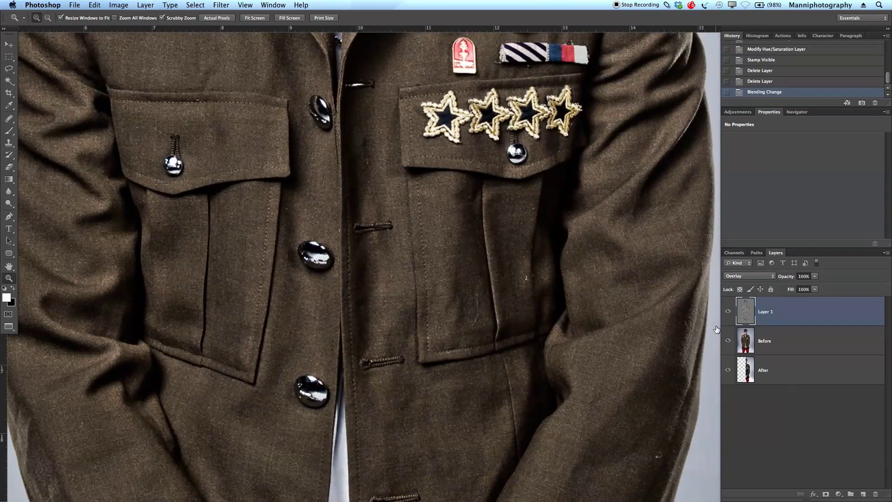
{"action": "left_click", "coordinate": [728, 314]}
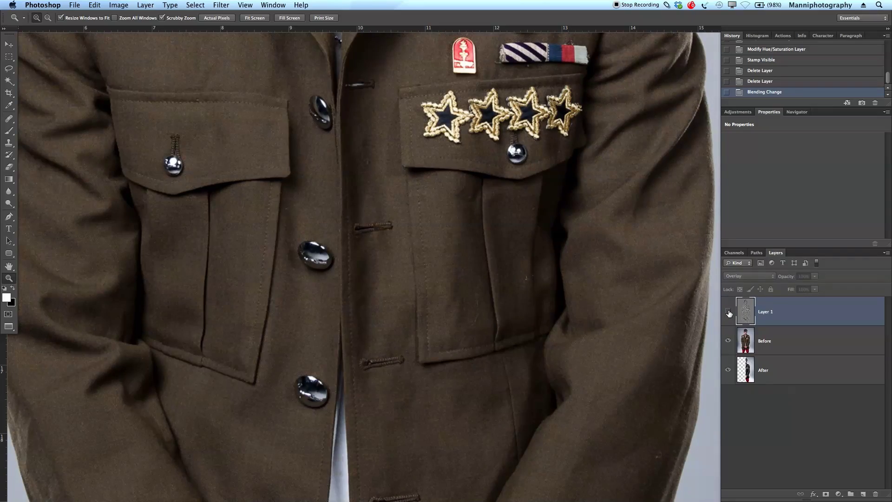
{"action": "left_click", "coordinate": [728, 313]}
{"action": "left_click", "coordinate": [728, 313]}
{"action": "left_click", "coordinate": [729, 312]}
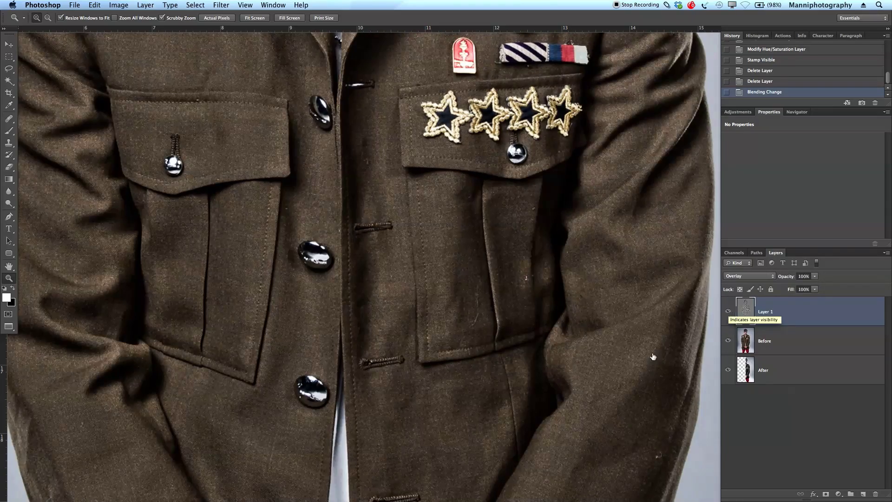
{"action": "scroll", "coordinate": [654, 356], "scroll_direction": "down", "scroll_amount": 8}
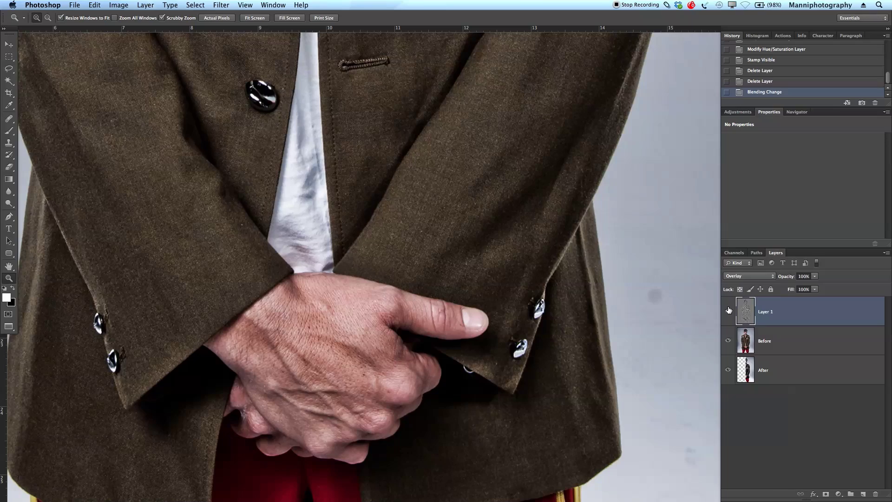
{"action": "left_click", "coordinate": [729, 311]}
{"action": "left_click", "coordinate": [729, 311]}
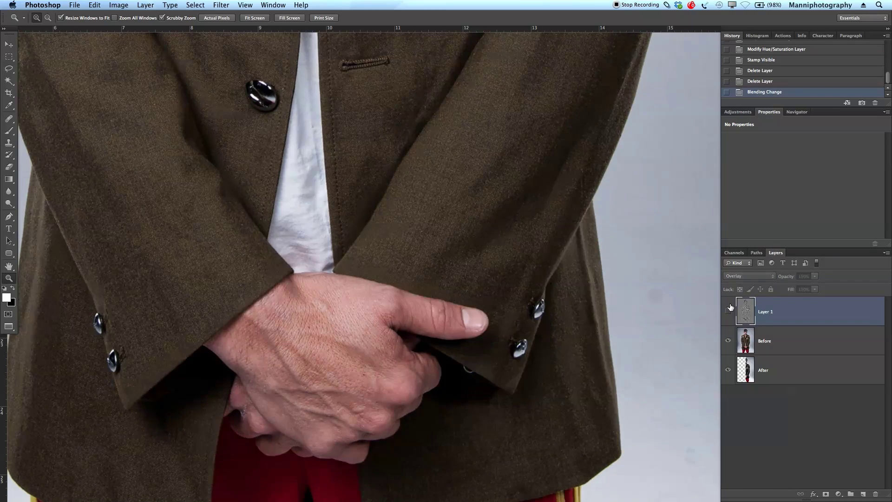
{"action": "left_click_drag", "start_coordinate": [471, 326], "coordinate": [390, 336]}
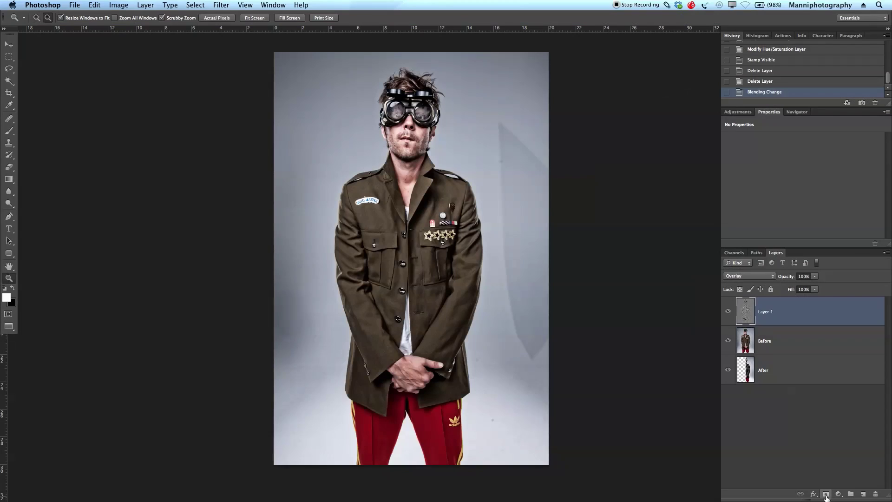
Hide Layer 1 with a black layer mask and set up a white brush at 100% opacity and size 300
{"action": "left_click", "coordinate": [826, 496], "text": "alt"}
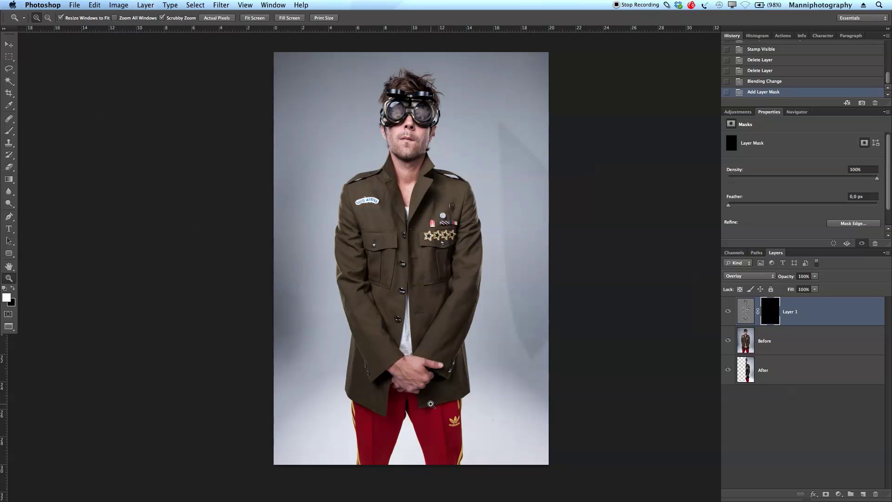
{"action": "left_click", "coordinate": [9, 131]}
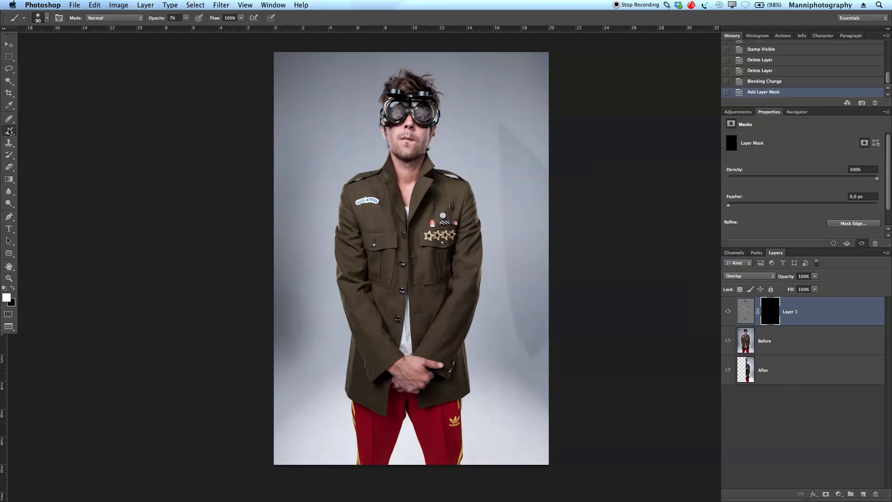
{"action": "left_click", "coordinate": [9, 296]}
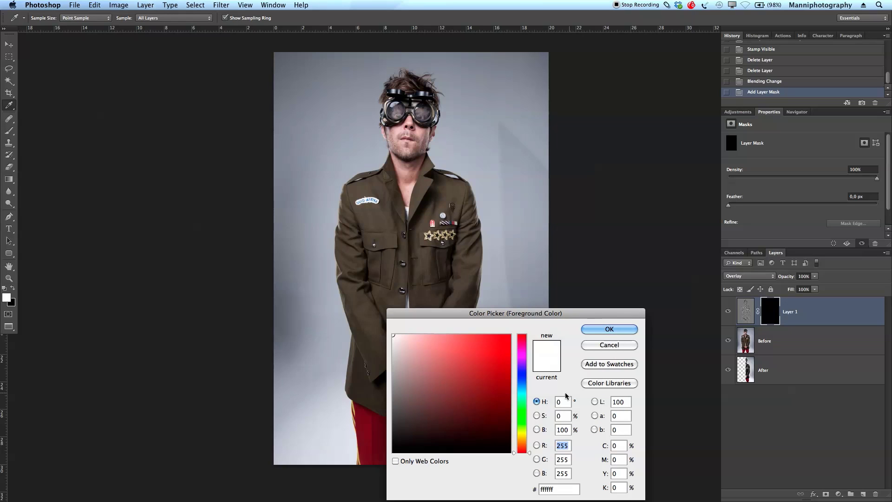
{"action": "left_click", "coordinate": [634, 329]}
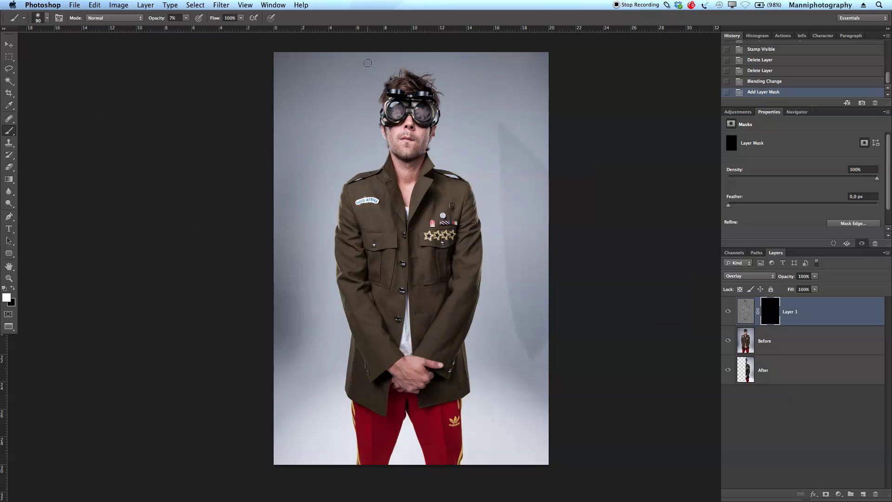
{"action": "key", "text": "0"}
{"action": "mouse_move", "coordinate": [382, 266]}
{"action": "left_mouse_down"}
{"action": "mouse_move", "coordinate": [389, 268]}
{"action": "mouse_move", "coordinate": [403, 200]}
{"action": "mouse_move", "coordinate": [399, 293]}
{"action": "left_mouse_up"}
{"action": "key", "text": "bracketleft"}
{"action": "key", "text": "bracketleft"}
{"action": "key", "text": "bracketleft"}
{"action": "key", "text": "bracketleft"}
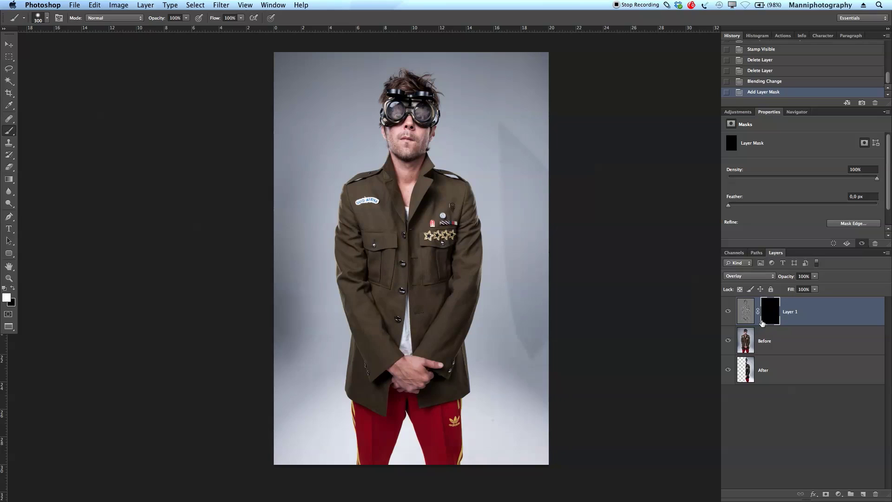
{"action": "left_click", "coordinate": [762, 322]}
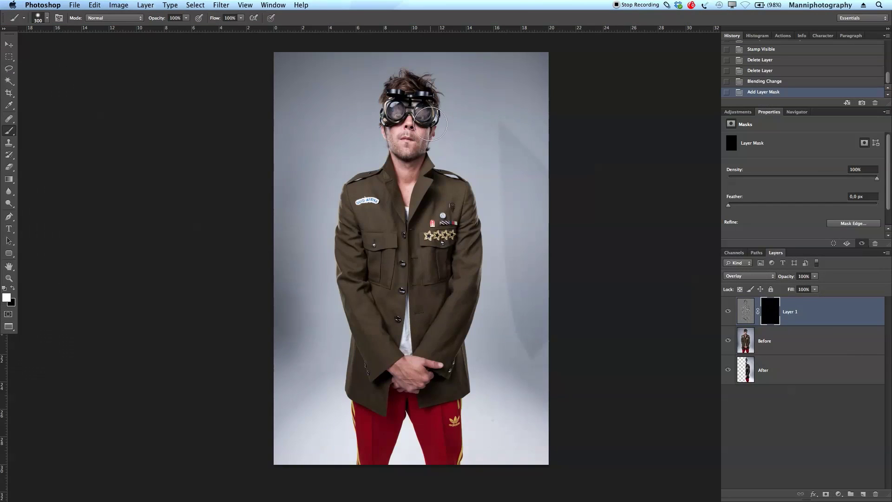
Paint white on Layer 1's mask over the man's face, neck, jacket, hands and trousers, using brush sizes between 175 and 300
{"action": "key", "text": "bracketleft"}
{"action": "key", "text": "bracketleft"}
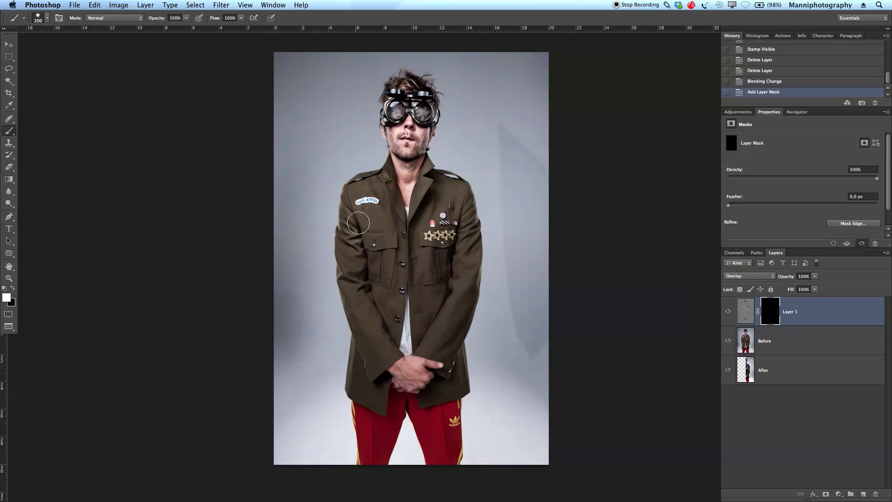
{"action": "key", "text": "bracketright"}
{"action": "left_click_drag", "start_coordinate": [363, 222], "coordinate": [387, 206]}
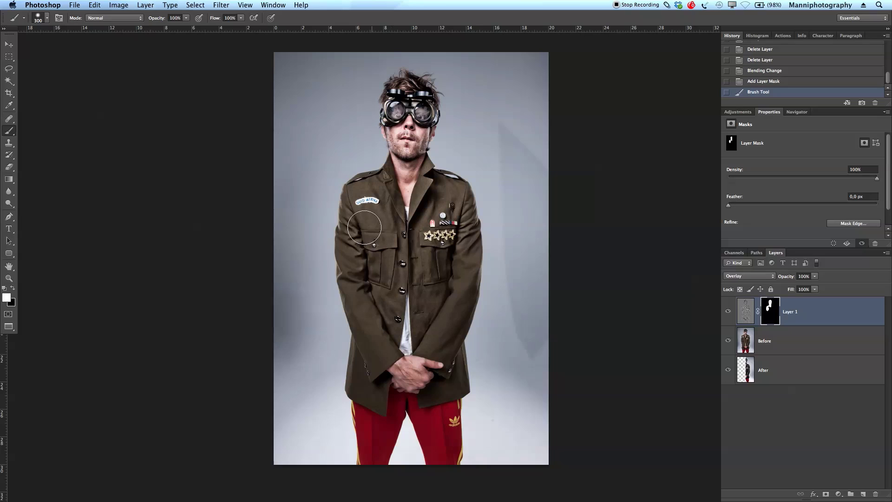
{"action": "mouse_move", "coordinate": [380, 364]}
{"action": "left_mouse_down"}
{"action": "mouse_move", "coordinate": [364, 371]}
{"action": "mouse_move", "coordinate": [370, 345]}
{"action": "left_mouse_up"}
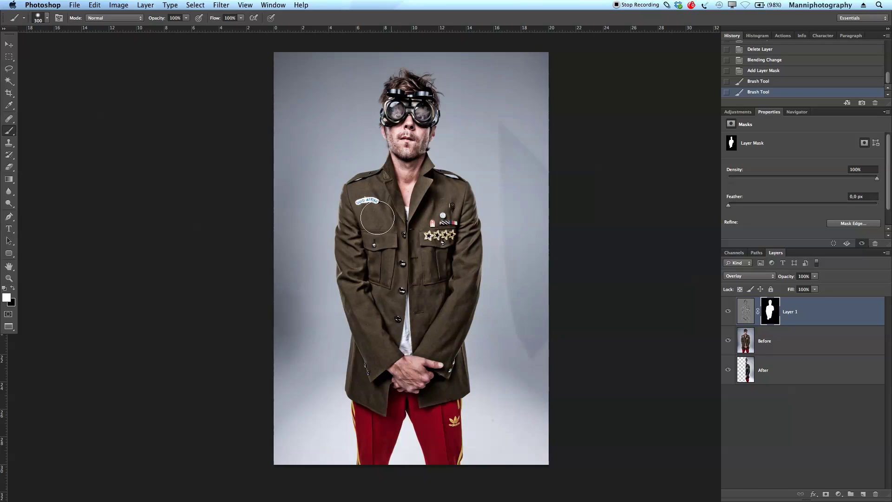
{"action": "left_click_drag", "start_coordinate": [371, 341], "coordinate": [368, 369]}
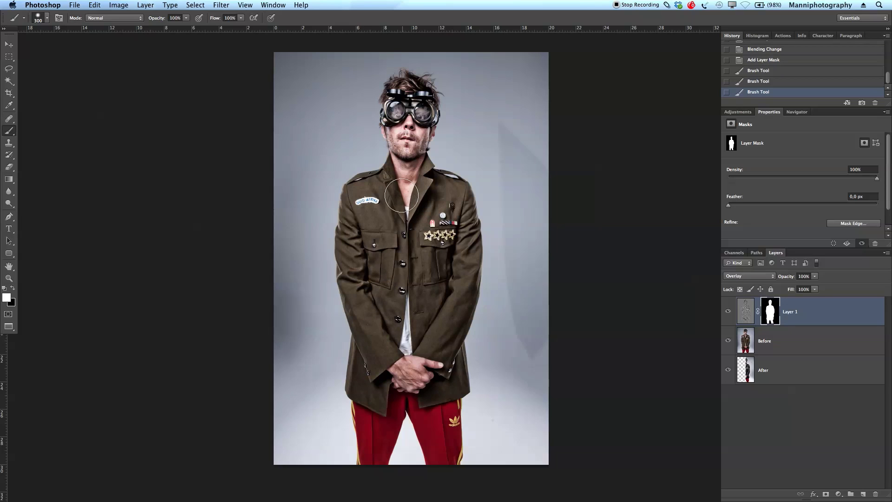
{"action": "left_click_drag", "start_coordinate": [397, 209], "coordinate": [402, 195]}
{"action": "key", "text": "bracketleft"}
{"action": "key", "text": "bracketleft"}
{"action": "left_click_drag", "start_coordinate": [399, 163], "coordinate": [416, 214]}
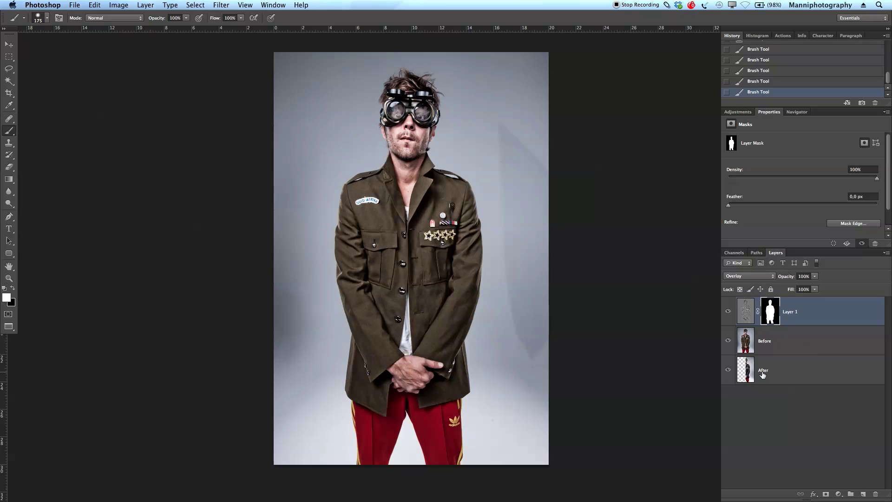
Hide the Before and After layers and paint white over the missed mask areas along the sleeve, shoulder and head
{"action": "left_click", "coordinate": [732, 374]}
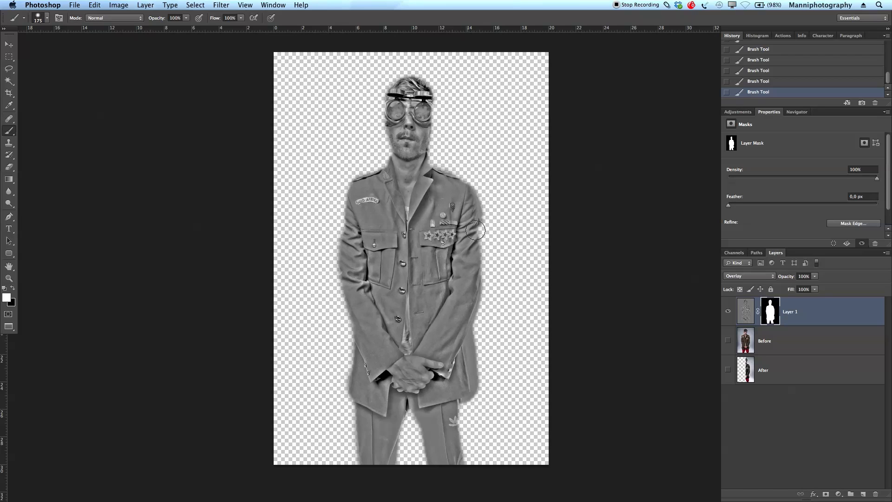
{"action": "left_click_drag", "start_coordinate": [475, 220], "coordinate": [473, 291]}
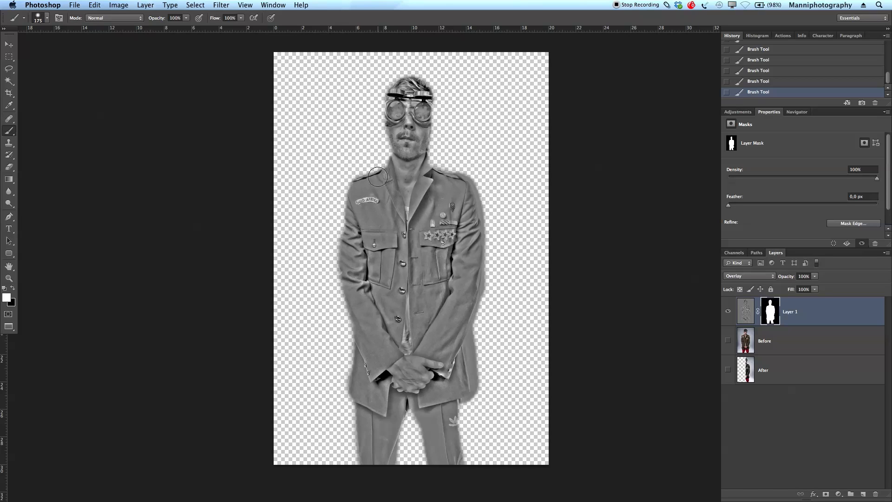
{"action": "mouse_move", "coordinate": [378, 177]}
{"action": "left_mouse_down"}
{"action": "mouse_move", "coordinate": [355, 181]}
{"action": "mouse_move", "coordinate": [345, 230]}
{"action": "mouse_move", "coordinate": [352, 280]}
{"action": "mouse_move", "coordinate": [337, 186]}
{"action": "left_mouse_up"}
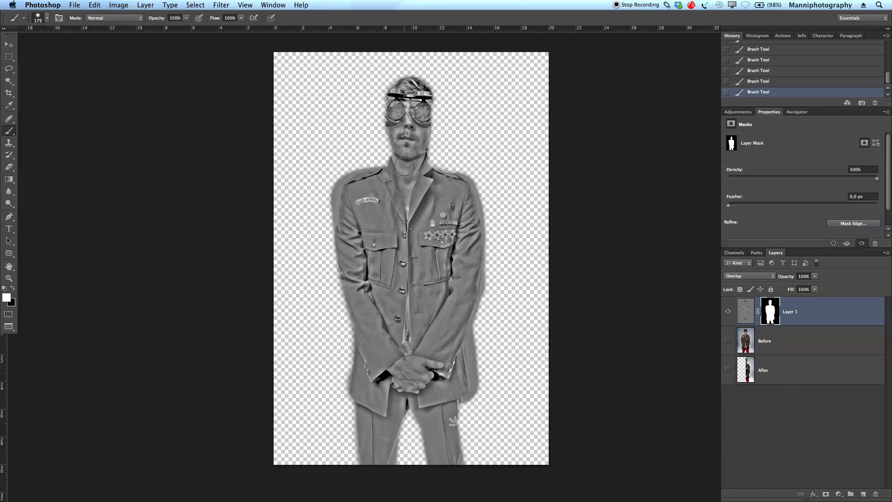
{"action": "mouse_move", "coordinate": [393, 109]}
{"action": "left_mouse_down"}
{"action": "mouse_move", "coordinate": [410, 86]}
{"action": "mouse_move", "coordinate": [425, 87]}
{"action": "mouse_move", "coordinate": [420, 145]}
{"action": "left_mouse_up"}
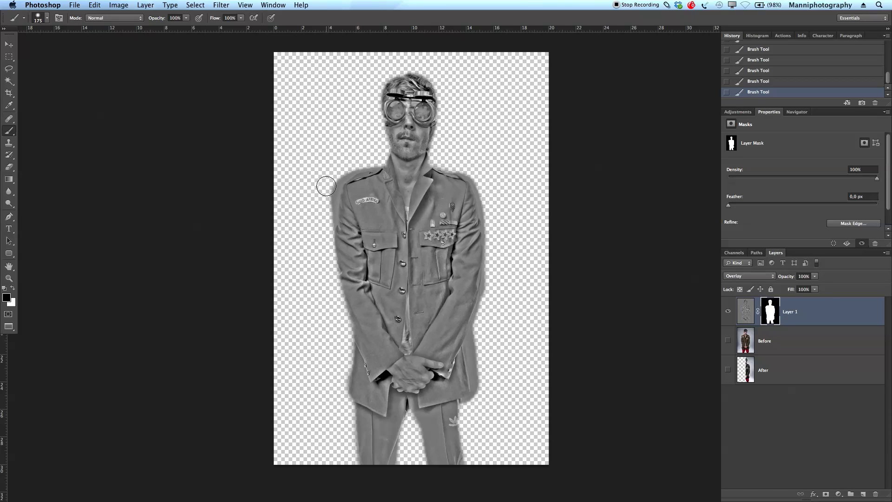
Trim the spill on Layer 1's mask with black beside the shoulder and sleeve, and show the Before and After layers again
{"action": "left_click_drag", "start_coordinate": [333, 168], "coordinate": [325, 215]}
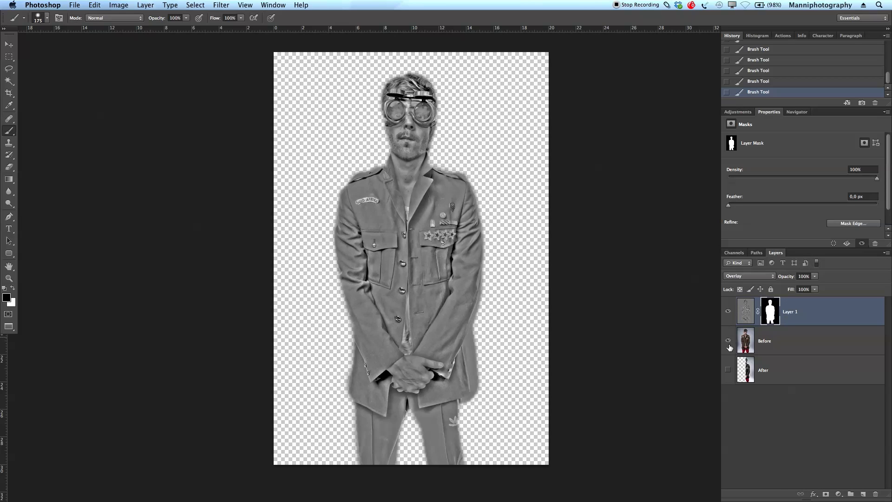
{"action": "left_click_drag", "start_coordinate": [728, 341], "coordinate": [728, 370]}
Compare the man's face and collar up close with and without the masked Layer 1
{"action": "key", "text": "z"}
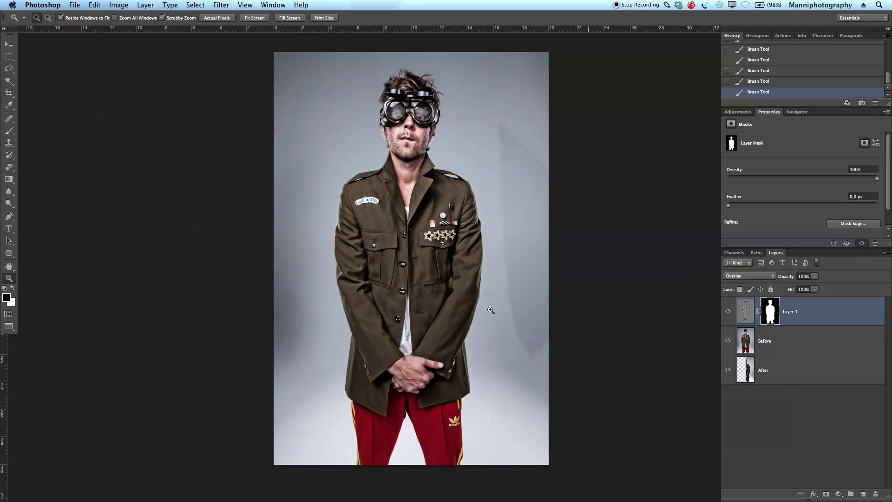
{"action": "left_click_drag", "start_coordinate": [414, 214], "coordinate": [457, 208]}
{"action": "left_click_drag", "start_coordinate": [258, 228], "coordinate": [261, 374]}
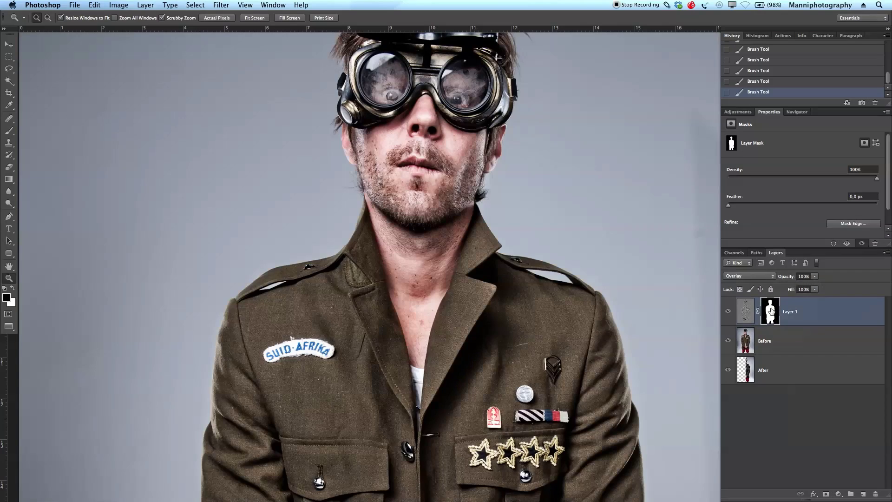
{"action": "left_click_drag", "start_coordinate": [459, 81], "coordinate": [451, 245]}
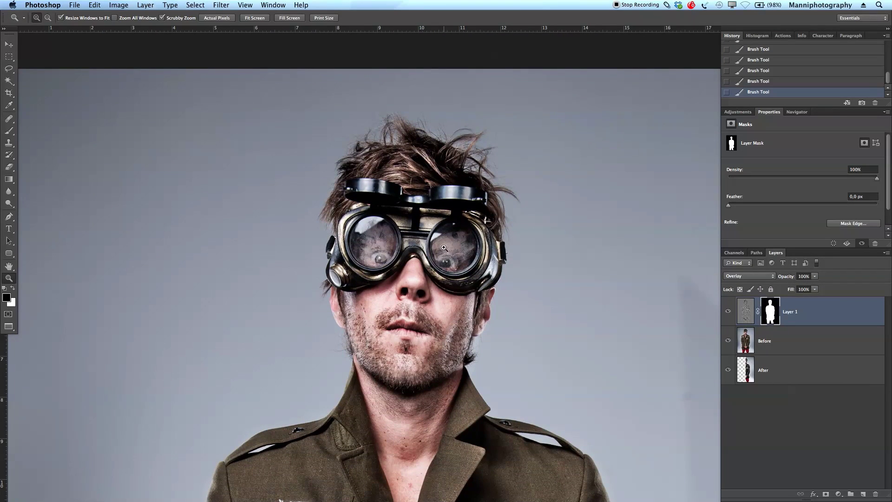
{"action": "key", "text": "b"}
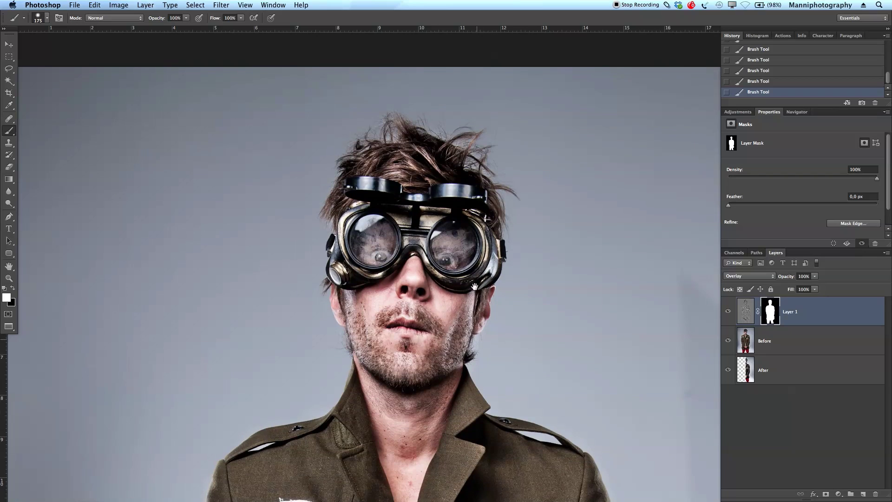
{"action": "left_click_drag", "start_coordinate": [481, 334], "coordinate": [474, 286]}
{"action": "left_click", "coordinate": [729, 312]}
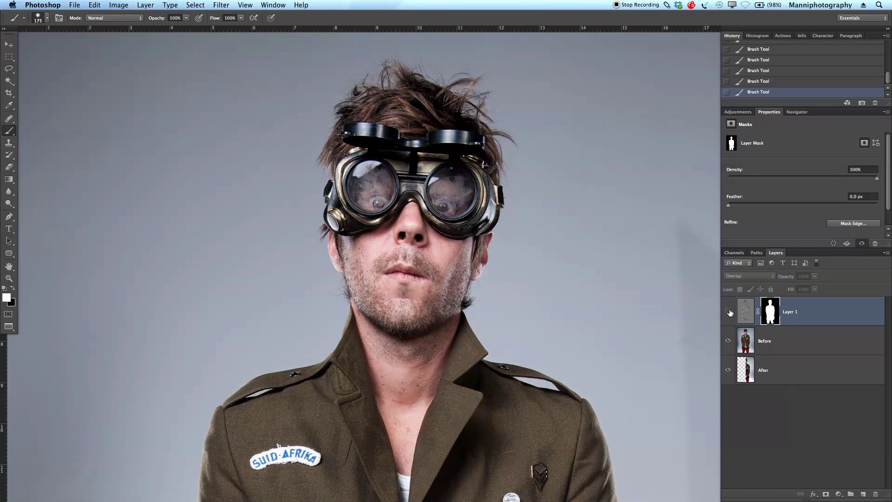
{"action": "left_click", "coordinate": [728, 312]}
{"action": "left_click", "coordinate": [729, 312]}
{"action": "left_click", "coordinate": [728, 312]}
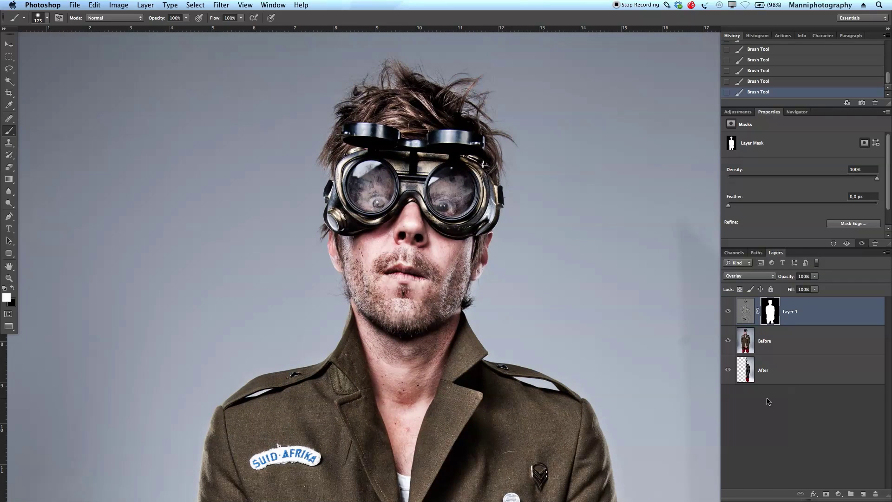
Add an empty layer above Layer 1 and select the entire canvas
{"action": "left_click", "coordinate": [863, 494]}
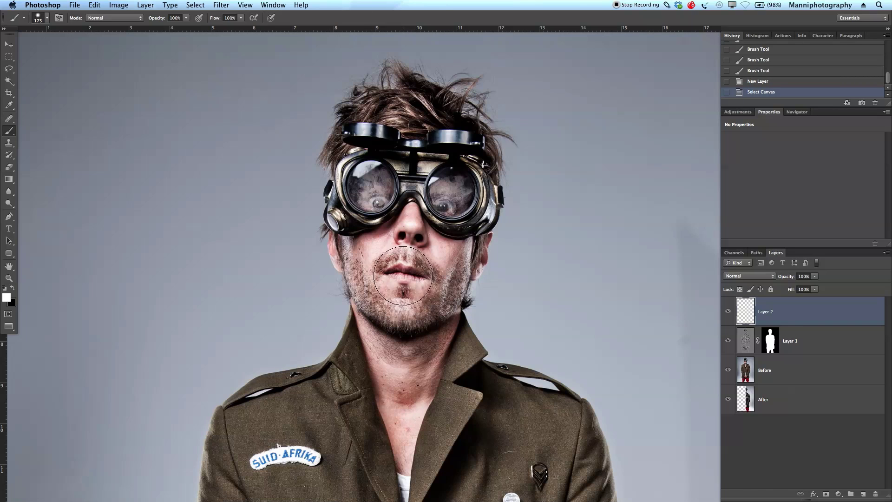
{"action": "key", "text": "z"}
{"action": "left_click_drag", "start_coordinate": [414, 272], "coordinate": [363, 277]}
{"action": "scroll", "coordinate": [363, 277], "scroll_direction": "down", "scroll_amount": 3}
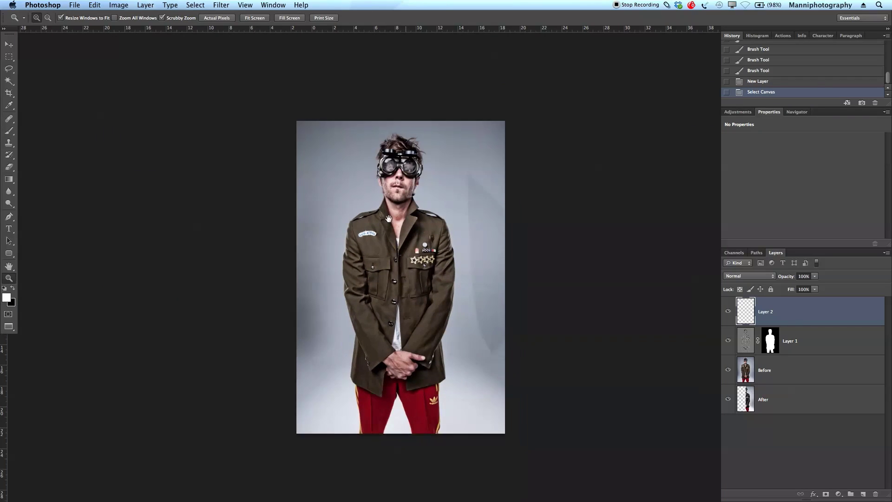
{"action": "left_click_drag", "start_coordinate": [388, 218], "coordinate": [446, 256]}
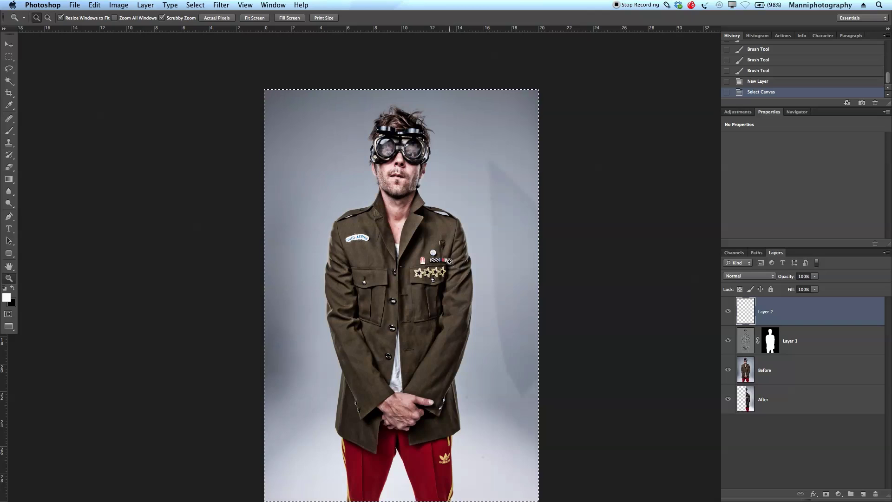
Fill the new top layer with 50% Gray in Normal mode at 100% opacity
{"action": "key", "text": "m"}
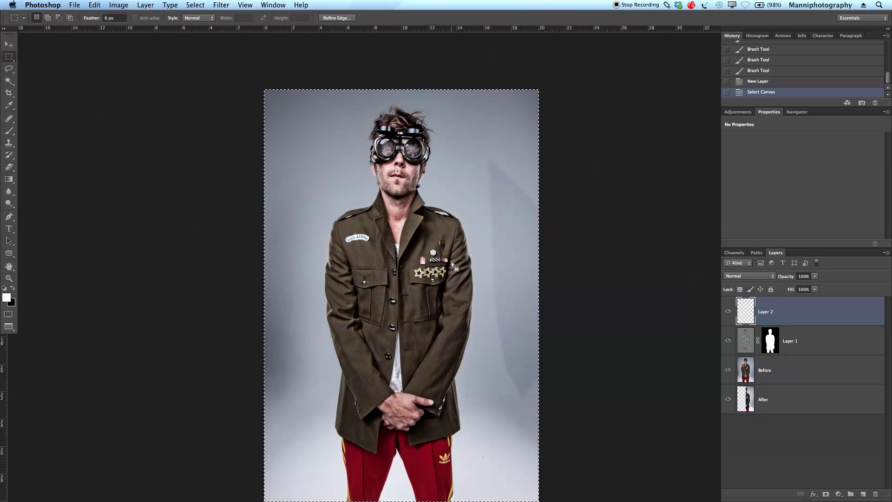
{"action": "right_click", "coordinate": [424, 193]}
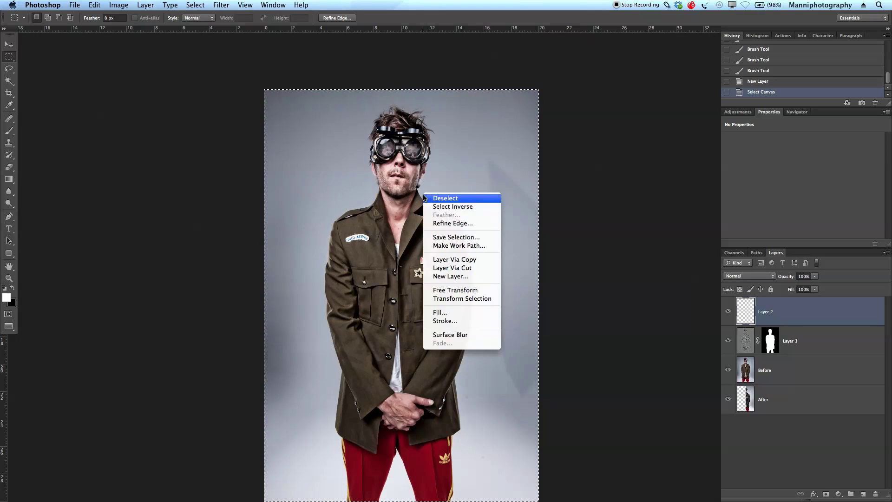
{"action": "left_click", "coordinate": [440, 312]}
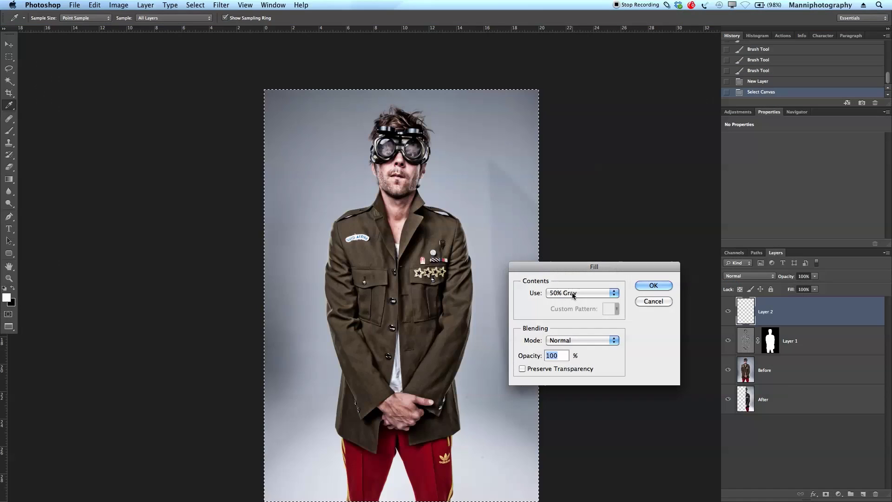
{"action": "left_click", "coordinate": [572, 296]}
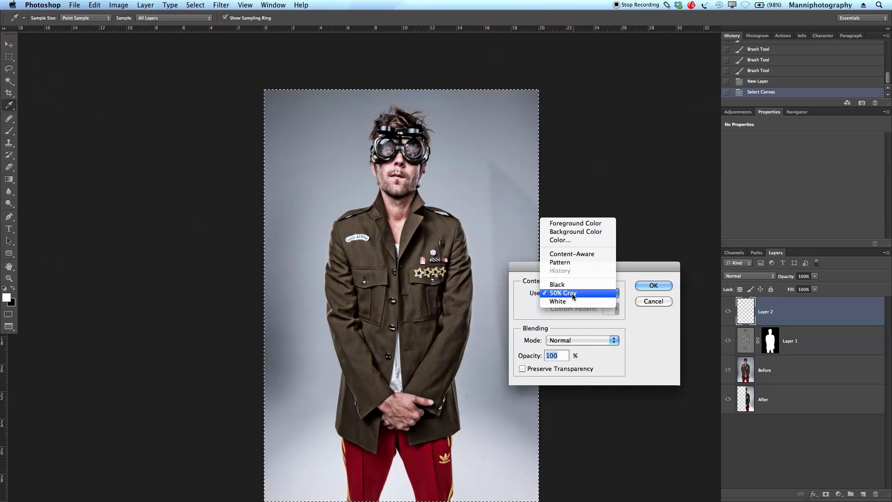
{"action": "left_click", "coordinate": [560, 294]}
{"action": "left_click", "coordinate": [644, 286]}
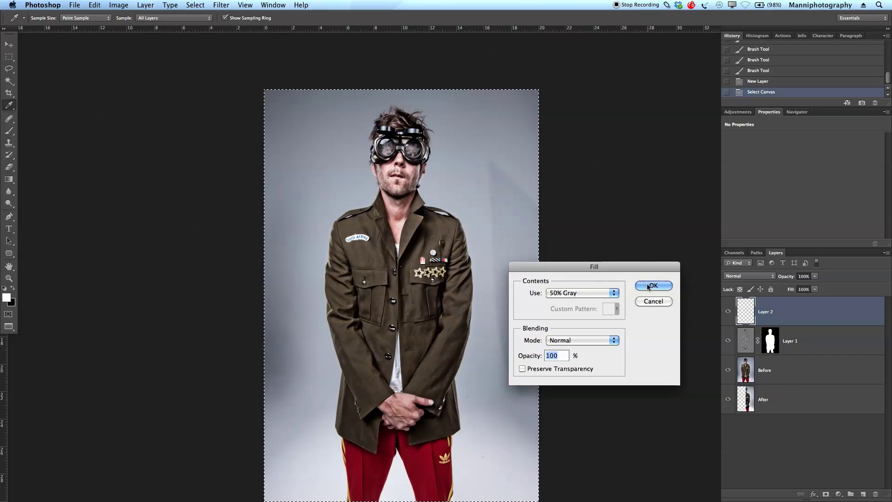
{"action": "key", "text": "m"}
{"action": "left_click_drag", "start_coordinate": [586, 273], "coordinate": [547, 253]}
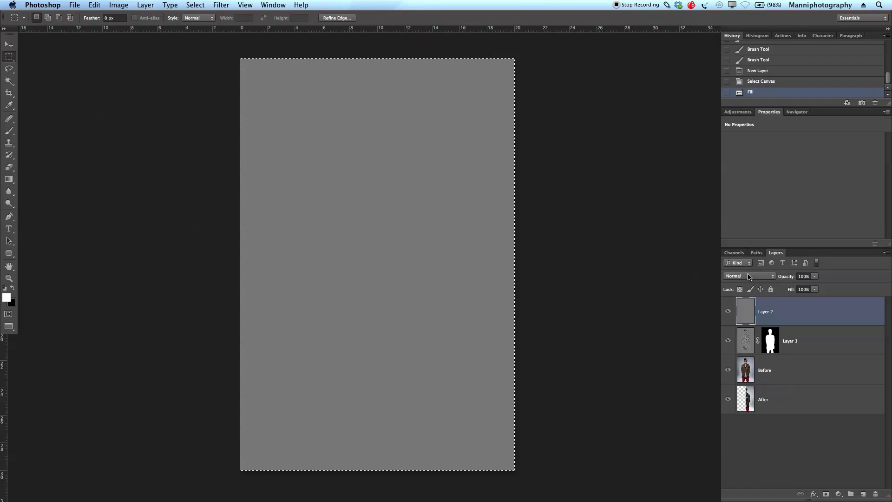
Set the gray layer's blend mode to Overlay and remove the canvas selection
{"action": "left_click", "coordinate": [748, 276]}
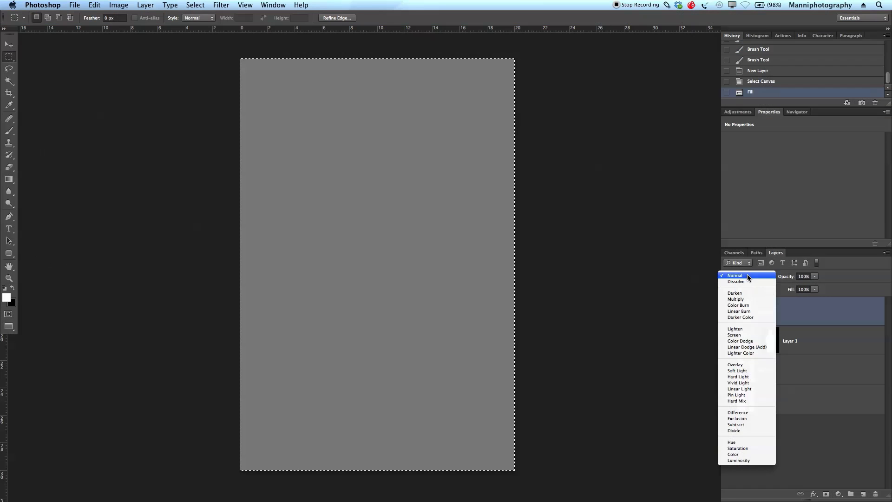
{"action": "left_click", "coordinate": [744, 366]}
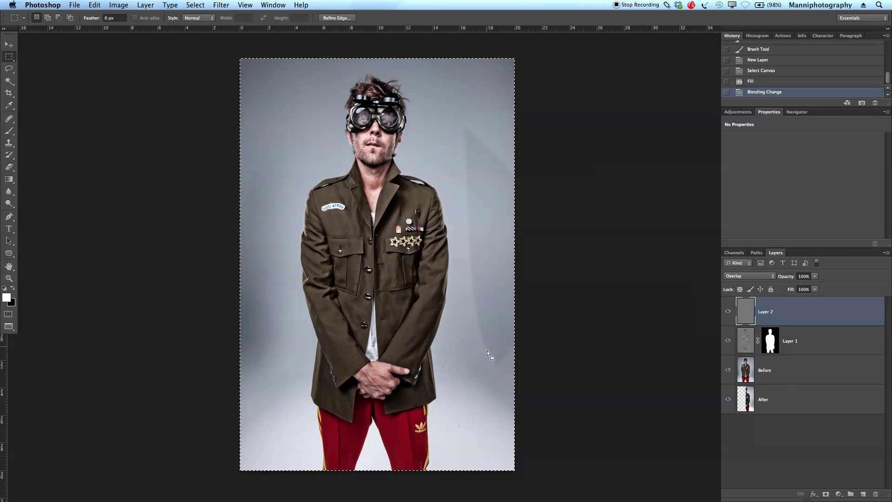
{"action": "key", "text": "super+d"}
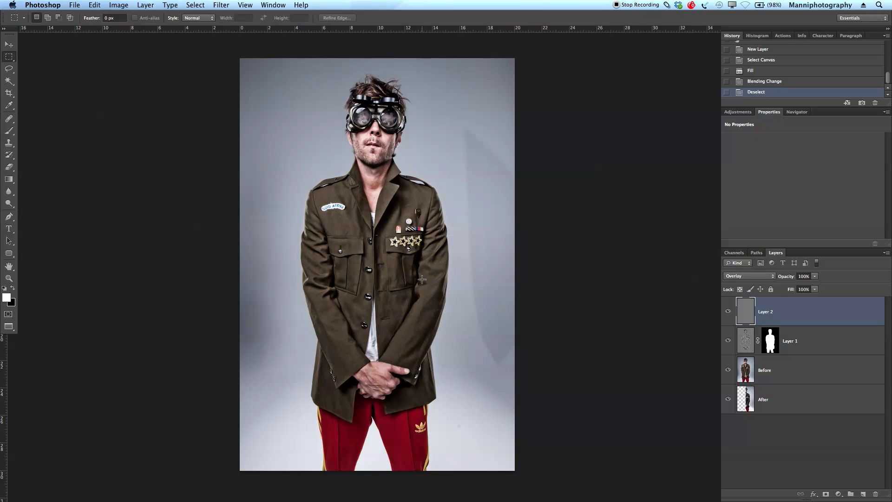
Set up a white brush at 7% opacity and size 60, and dodge the highlights on the nose and around the mouth
{"action": "key", "text": "b"}
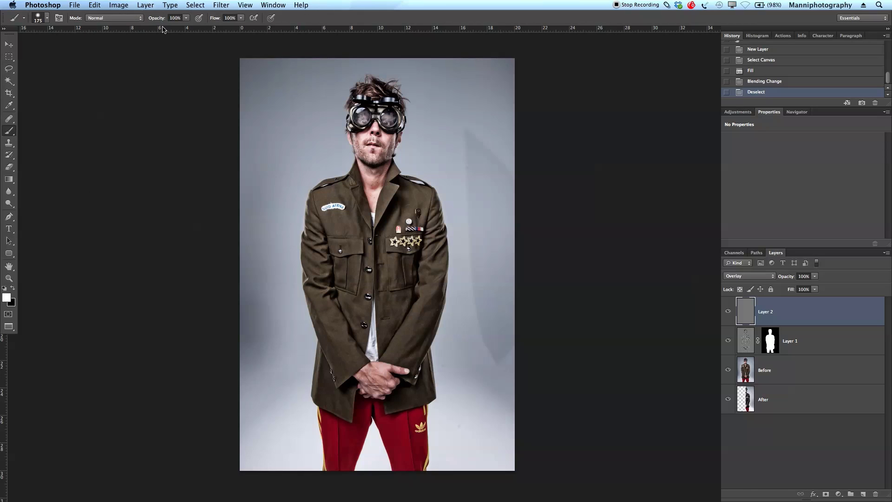
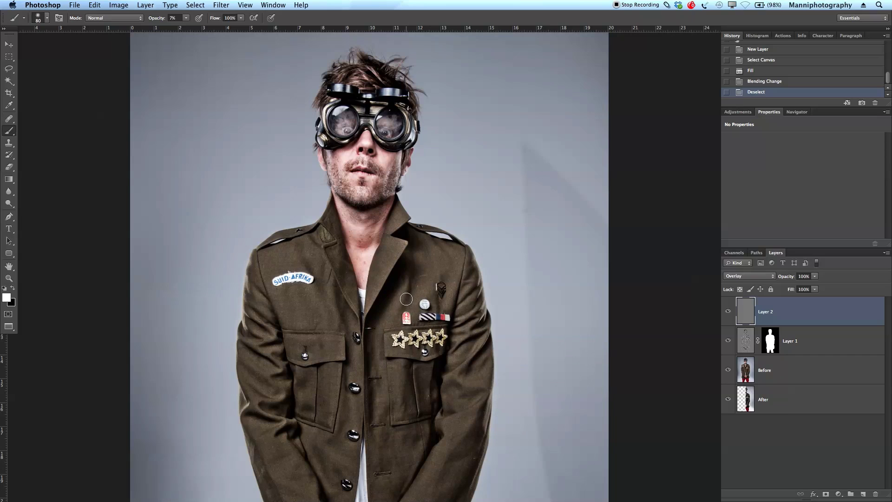
{"action": "key", "text": "bracketleft"}
{"action": "key", "text": "bracketleft"}
{"action": "key", "text": "bracketleft"}
{"action": "key", "text": "bracketleft"}
{"action": "scroll", "coordinate": [356, 153], "scroll_direction": "up", "scroll_amount": 3}
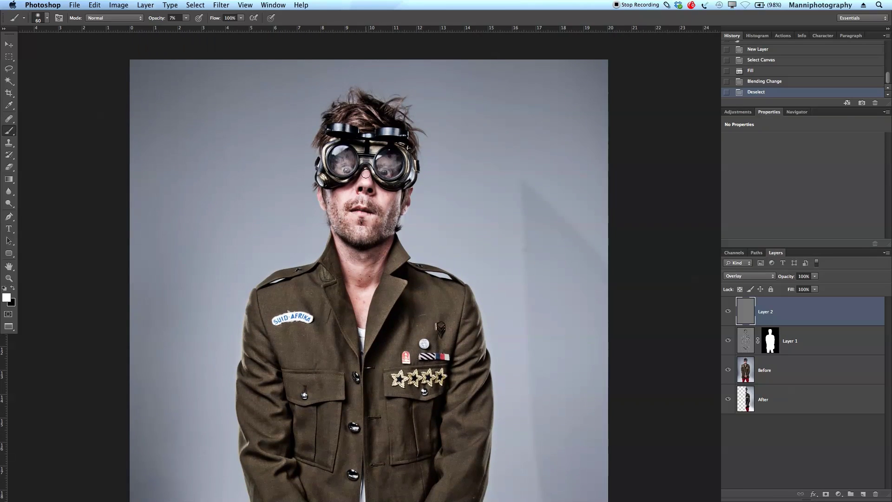
{"action": "mouse_move", "coordinate": [367, 182]}
{"action": "left_mouse_down"}
{"action": "mouse_move", "coordinate": [346, 190]}
{"action": "mouse_move", "coordinate": [348, 214]}
{"action": "mouse_move", "coordinate": [356, 205]}
{"action": "left_mouse_up"}
{"action": "mouse_move", "coordinate": [355, 205]}
{"action": "left_mouse_down"}
{"action": "mouse_move", "coordinate": [360, 215]}
{"action": "mouse_move", "coordinate": [376, 194]}
{"action": "left_mouse_up"}
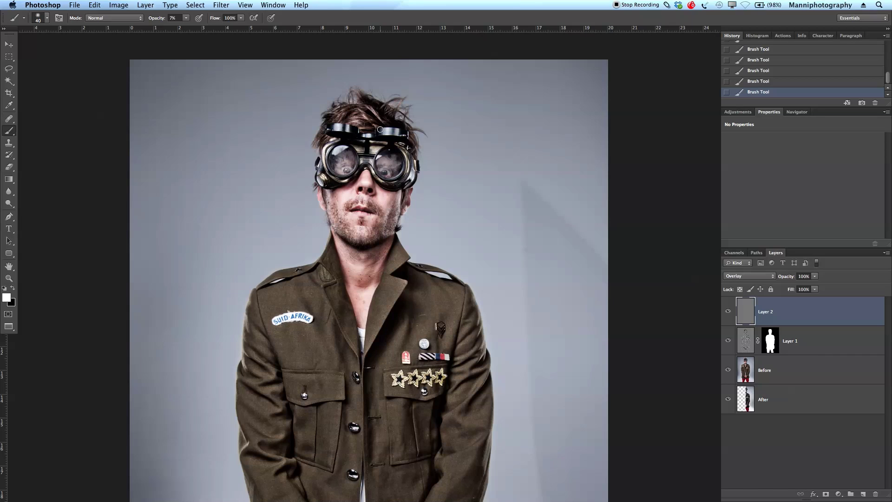
Dodge the highlights on the goggles and the jacket's sleeve folds in white, using brush sizes of about 40 to 50
{"action": "key", "text": "bracketright"}
{"action": "key", "text": "bracketright"}
{"action": "key", "text": "bracketleft"}
{"action": "key", "text": "bracketleft"}
{"action": "key", "text": "bracketright"}
{"action": "key", "text": "bracketright"}
{"action": "key", "text": "bracketright"}
{"action": "key", "text": "bracketright"}
{"action": "key", "text": "bracketright"}
{"action": "key", "text": "bracketleft"}
{"action": "key", "text": "bracketleft"}
{"action": "key", "text": "bracketleft"}
{"action": "key", "text": "bracketleft"}
{"action": "key", "text": "bracketleft"}
{"action": "key", "text": "bracketleft"}
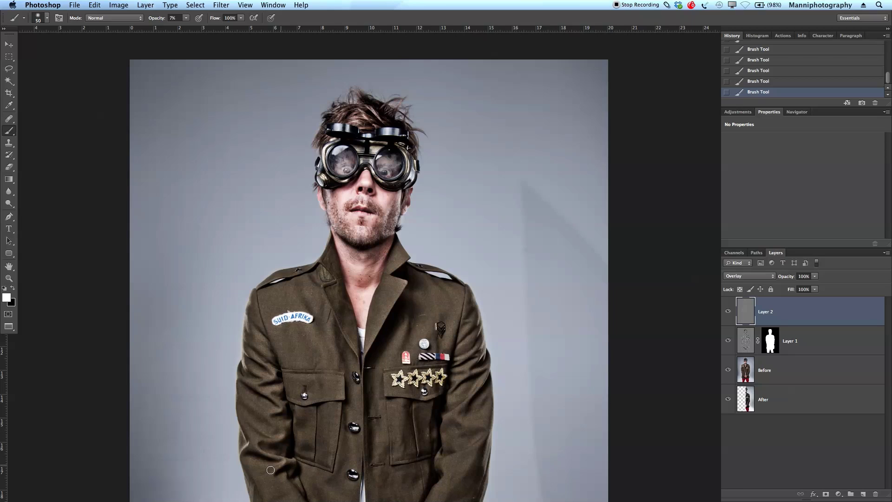
Dodge the highlights down the jacket front and around the shirt opening in white, varying the brush size up to 90 or more
{"action": "left_click_drag", "start_coordinate": [344, 438], "coordinate": [322, 270]}
{"action": "key", "text": "bracketright"}
{"action": "key", "text": "bracketright"}
{"action": "key", "text": "bracketright"}
{"action": "key", "text": "bracketright"}
{"action": "key", "text": "bracketright"}
{"action": "key", "text": "bracketright"}
{"action": "key", "text": "bracketright"}
{"action": "key", "text": "bracketright"}
{"action": "key", "text": "bracketleft"}
{"action": "key", "text": "bracketleft"}
{"action": "key", "text": "bracketleft"}
{"action": "key", "text": "bracketleft"}
{"action": "key", "text": "bracketleft"}
{"action": "key", "text": "bracketleft"}
{"action": "key", "text": "bracketleft"}
{"action": "key", "text": "bracketleft"}
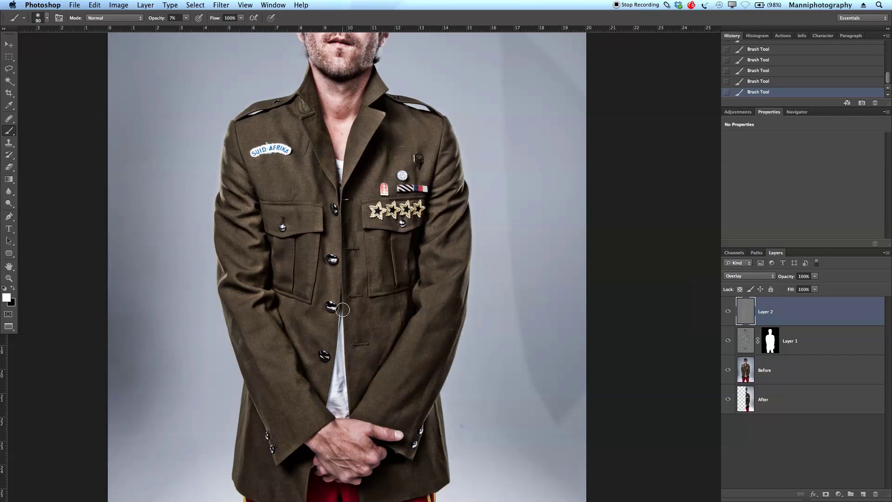
Dodge the fold highlights along the sleeve below the medals in white, adjusting the brush between sizes 40 and 80
{"action": "key", "text": "bracketright"}
{"action": "key", "text": "bracketright"}
{"action": "key", "text": "bracketright"}
{"action": "key", "text": "bracketright"}
{"action": "key", "text": "bracketleft"}
{"action": "key", "text": "bracketleft"}
{"action": "key", "text": "bracketleft"}
{"action": "key", "text": "bracketleft"}
{"action": "key", "text": "bracketleft"}
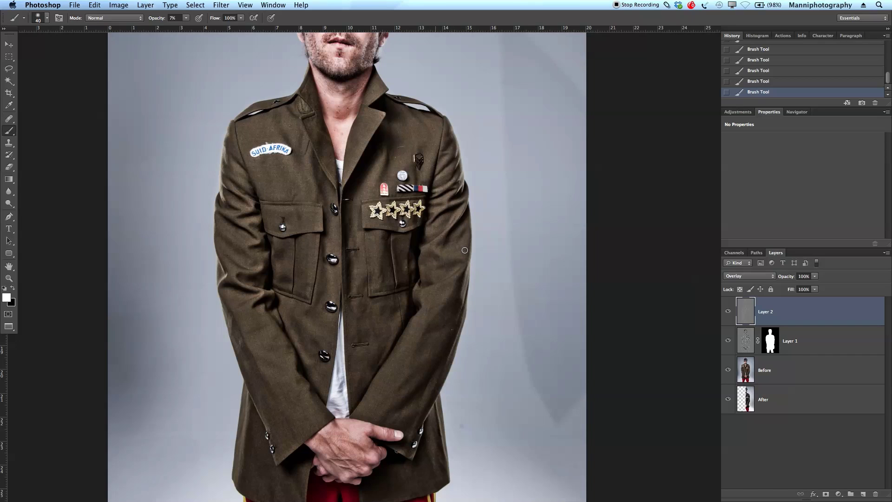
{"action": "key", "text": "bracketright"}
{"action": "key", "text": "bracketright"}
{"action": "key", "text": "bracketright"}
{"action": "key", "text": "bracketright"}
Dodge the clasped hands, lower jacket and red trousers in white, enlarging the brush from 80 to 200 for the trousers
{"action": "scroll", "coordinate": [413, 424], "scroll_direction": "down", "scroll_amount": 5}
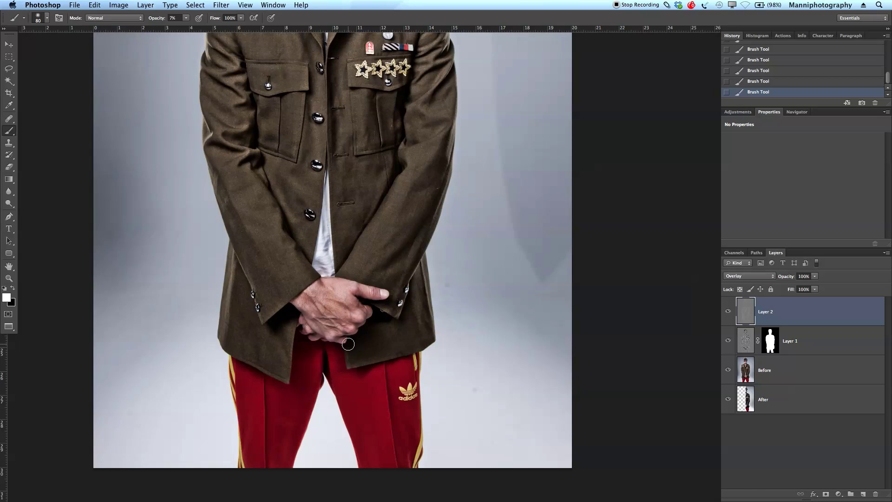
{"action": "key", "text": "bracketright"}
{"action": "left_click_drag", "start_coordinate": [386, 177], "coordinate": [373, 32]}
{"action": "key", "text": "bracketright"}
{"action": "key", "text": "bracketright"}
{"action": "key", "text": "bracketright"}
{"action": "key", "text": "bracketright"}
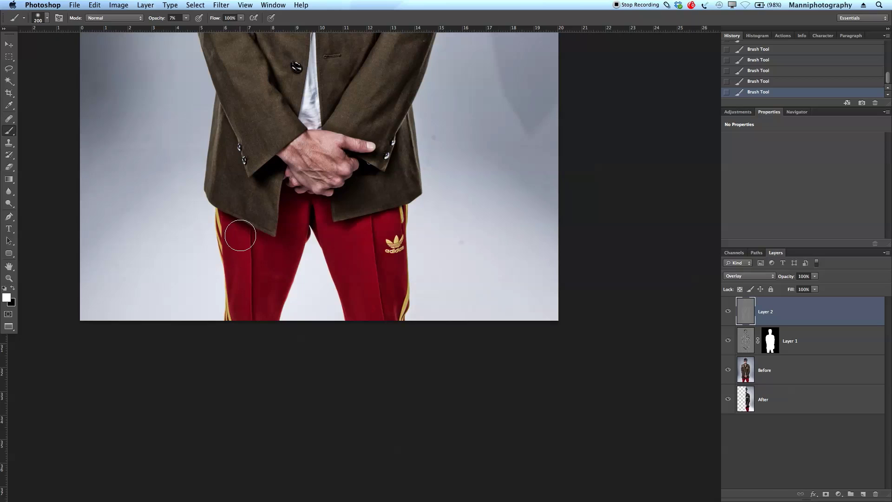
{"action": "key", "text": "bracketleft"}
{"action": "key", "text": "bracketleft"}
{"action": "key", "text": "bracketleft"}
{"action": "key", "text": "bracketleft"}
Switch to black at 7% opacity and burn the shadows on the face and upper sleeve, using brush sizes around 45 to 60
{"action": "mouse_move", "coordinate": [381, 242]}
{"action": "left_mouse_down"}
{"action": "mouse_move", "coordinate": [356, 251]}
{"action": "mouse_move", "coordinate": [337, 390]}
{"action": "left_mouse_up"}
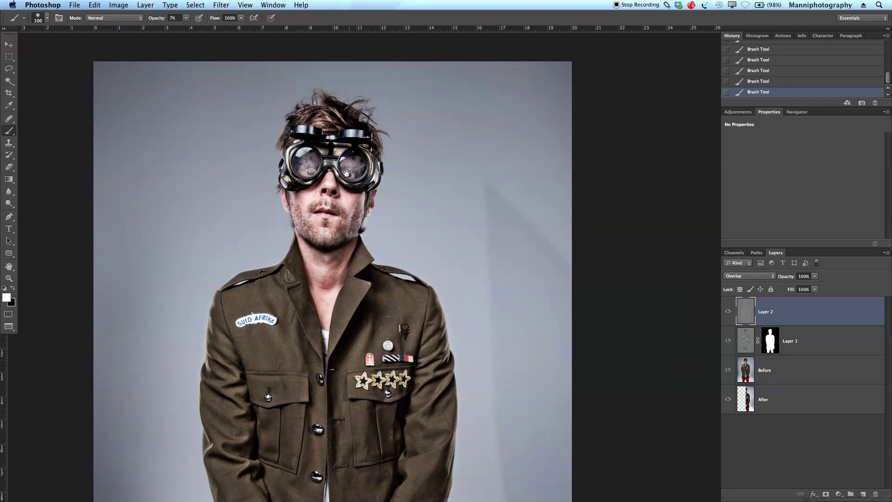
{"action": "key", "text": "bracketleft"}
{"action": "key", "text": "bracketleft"}
{"action": "key", "text": "x"}
{"action": "key", "text": "bracketleft"}
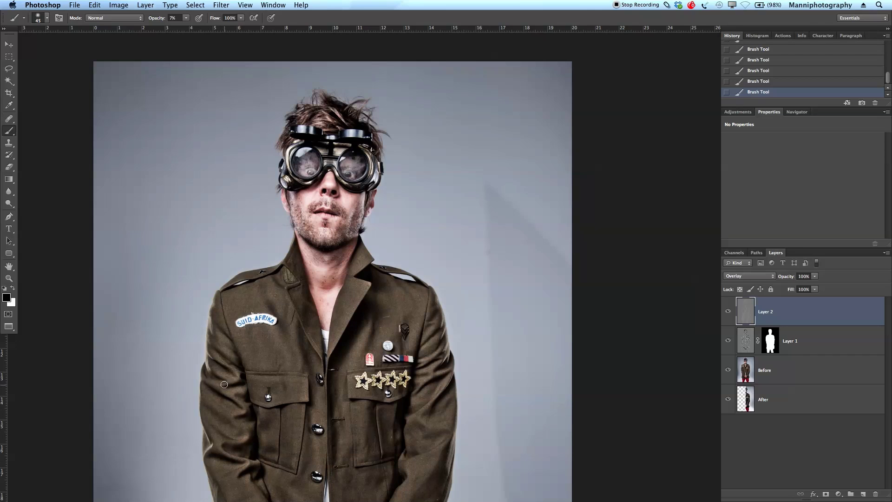
{"action": "key", "text": "bracketright"}
{"action": "key", "text": "bracketright"}
{"action": "key", "text": "bracketright"}
{"action": "key", "text": "bracketright"}
{"action": "key", "text": "bracketleft"}
{"action": "key", "text": "bracketleft"}
{"action": "key", "text": "bracketleft"}
{"action": "key", "text": "bracketleft"}
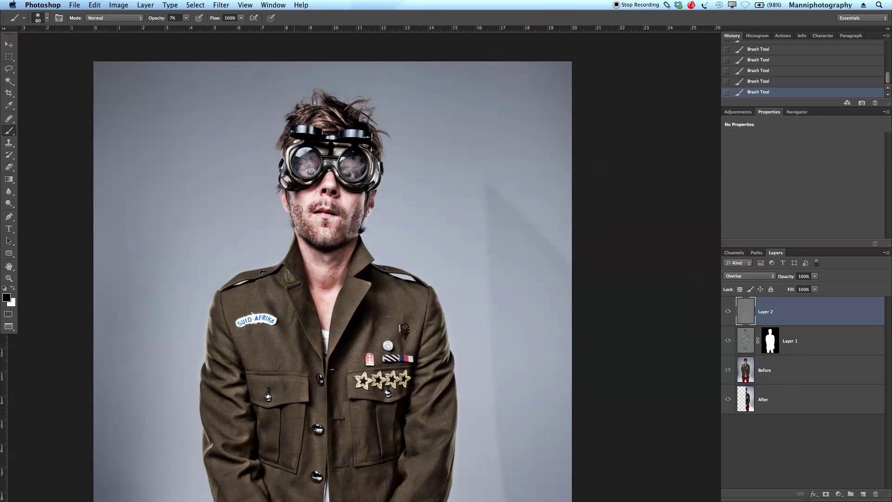
Burn the shadows down the jacket front and sleeves in black, adjusting the brush between sizes 60 and 100
{"action": "left_click_drag", "start_coordinate": [345, 316], "coordinate": [352, 252]}
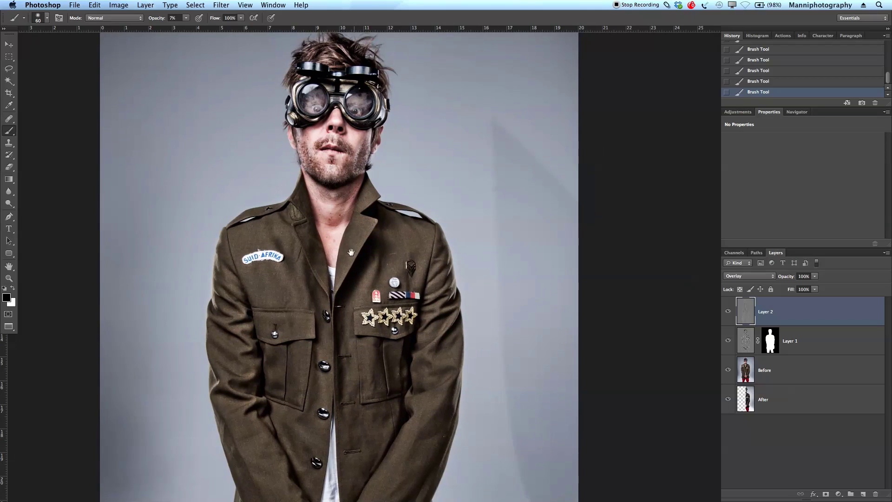
{"action": "mouse_move", "coordinate": [361, 349]}
{"action": "left_mouse_down"}
{"action": "mouse_move", "coordinate": [356, 260]}
{"action": "mouse_move", "coordinate": [356, 269]}
{"action": "left_mouse_up"}
{"action": "key", "text": "bracketright"}
{"action": "key", "text": "bracketright"}
{"action": "key", "text": "bracketright"}
{"action": "key", "text": "bracketright"}
{"action": "left_click_drag", "start_coordinate": [354, 427], "coordinate": [353, 359]}
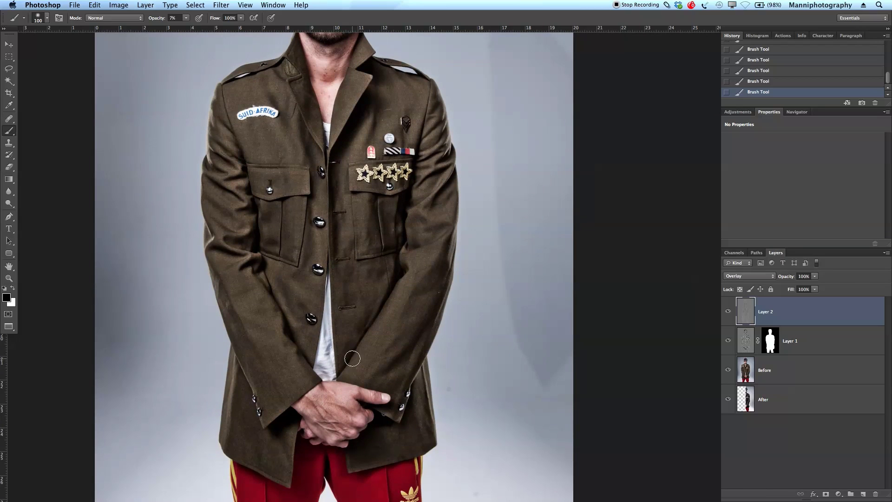
{"action": "key", "text": "bracketleft"}
{"action": "key", "text": "bracketleft"}
{"action": "key", "text": "bracketleft"}
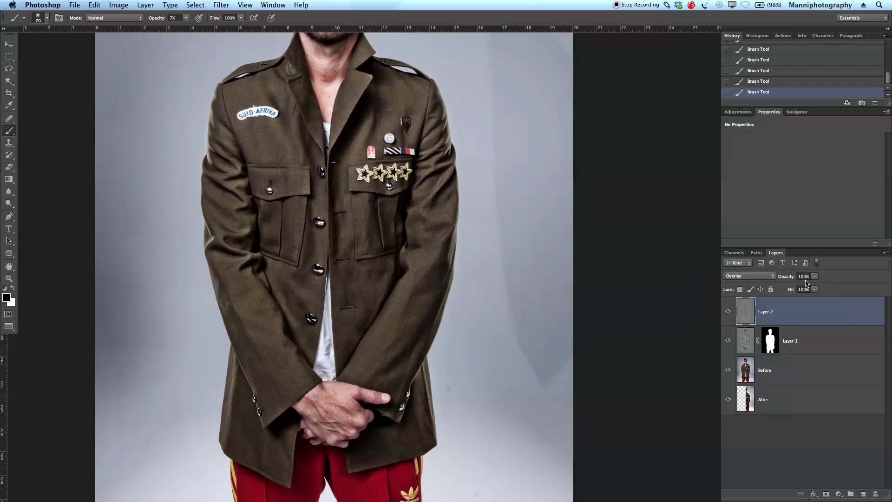
Burn the shadows around the clasped hands and on the red trousers in black, enlarging the brush from 60 to 90
{"action": "left_click_drag", "start_coordinate": [448, 371], "coordinate": [404, 235]}
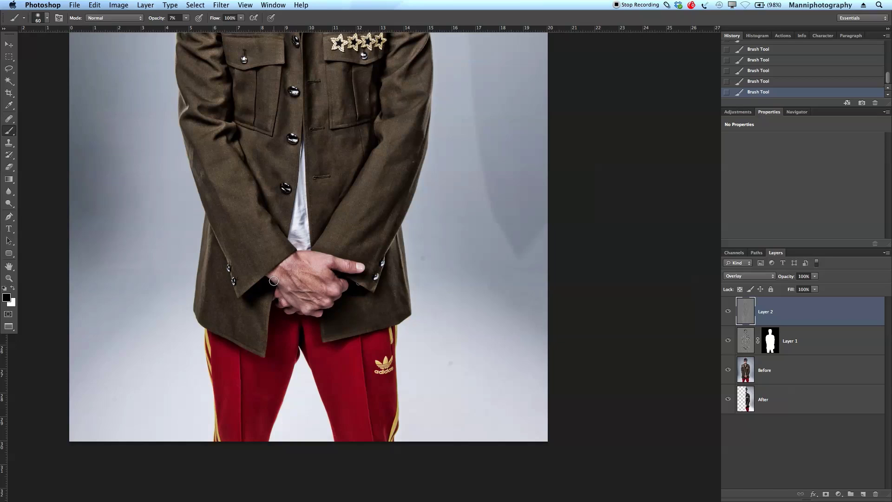
{"action": "key", "text": "bracketright"}
{"action": "scroll", "coordinate": [374, 360], "scroll_direction": "down", "scroll_amount": 5}
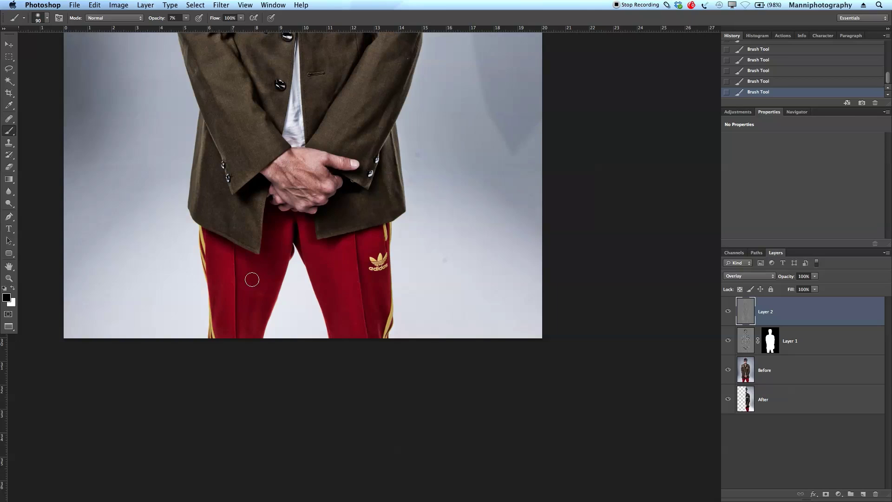
Rename the dodge-and-burn layer as D&B and stamp all visible layers into a new layer at the top of the stack
{"action": "key", "text": "z"}
{"action": "left_click", "coordinate": [318, 271], "text": "alt"}
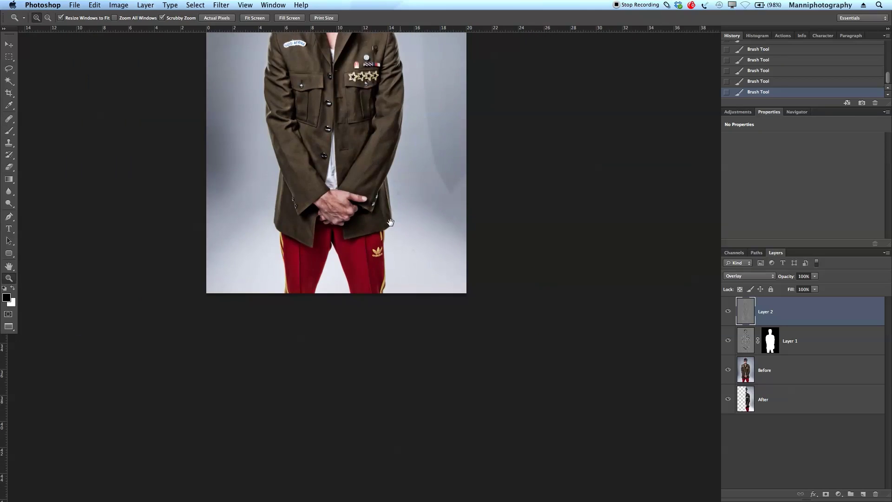
{"action": "scroll", "coordinate": [372, 278], "scroll_direction": "up", "scroll_amount": 6}
{"action": "scroll", "coordinate": [364, 266], "scroll_direction": "up", "scroll_amount": 2}
{"action": "scroll", "coordinate": [366, 270], "scroll_direction": "down", "scroll_amount": 1}
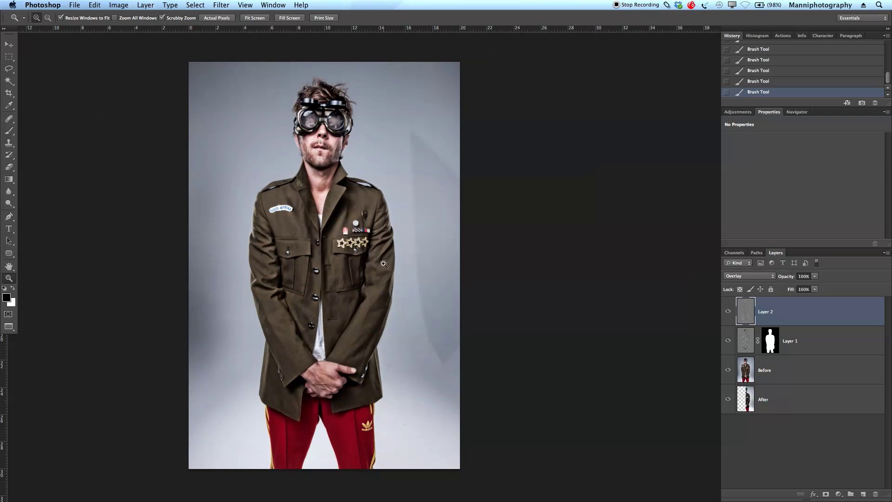
{"action": "key", "text": "super+alt+shift+e"}
{"action": "key", "text": "BackSpace"}
{"action": "double_click", "coordinate": [765, 311]}
{"action": "type", "text": "D&B"}
{"action": "key", "text": "Return"}
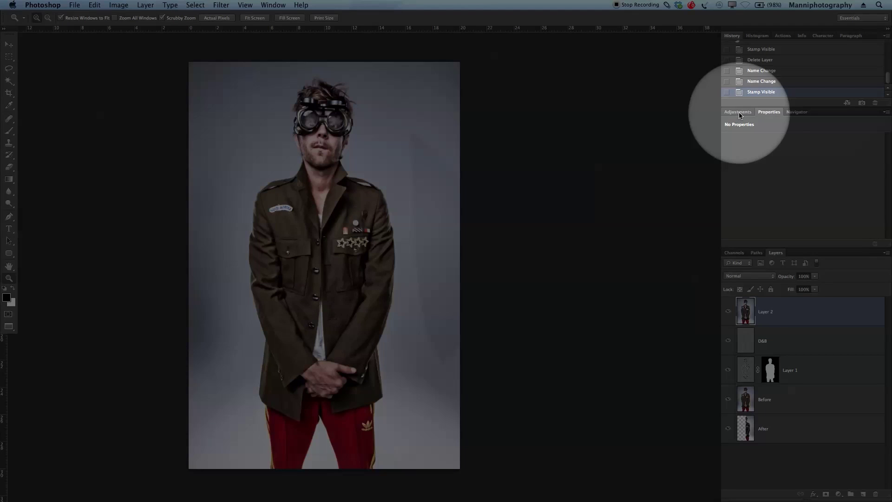
Add a Black & White adjustment layer above the stamped layer and set its Reds to 57
{"action": "left_click", "coordinate": [739, 112]}
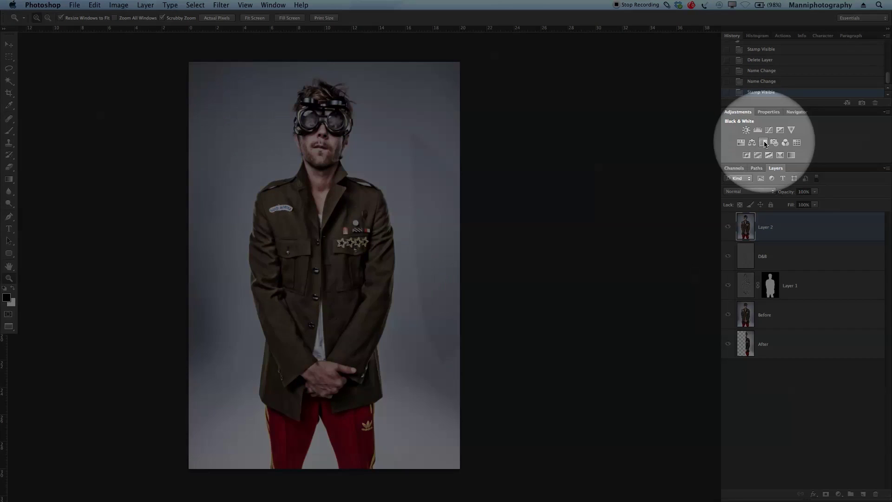
{"action": "left_click", "coordinate": [764, 143]}
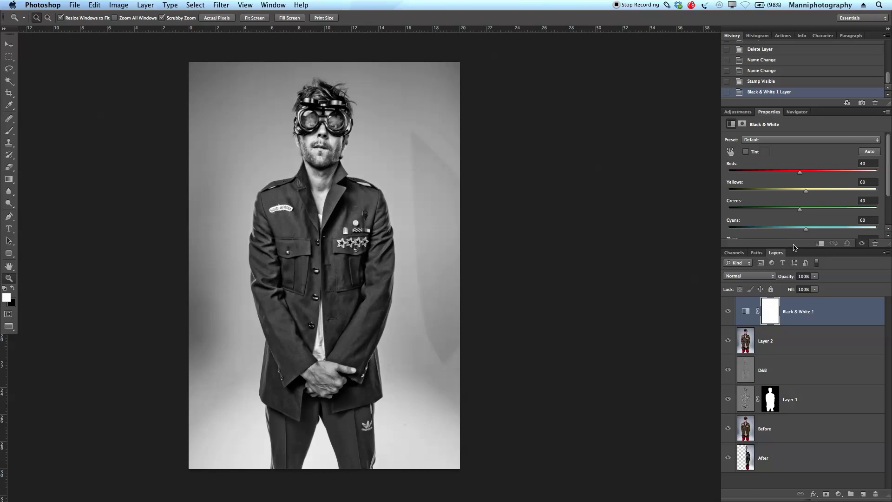
{"action": "left_click_drag", "start_coordinate": [795, 248], "coordinate": [797, 302]}
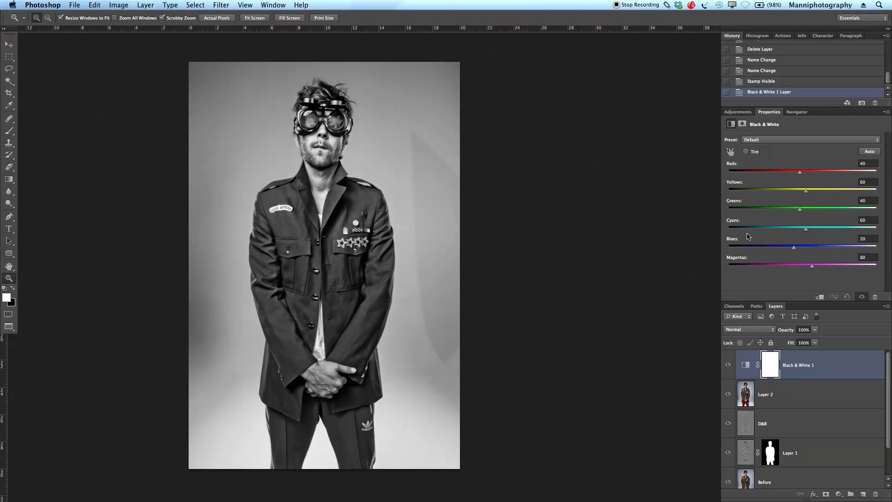
{"action": "mouse_move", "coordinate": [801, 174]}
{"action": "left_mouse_down"}
{"action": "mouse_move", "coordinate": [840, 172]}
{"action": "mouse_move", "coordinate": [790, 176]}
{"action": "mouse_move", "coordinate": [803, 177]}
{"action": "left_mouse_up"}
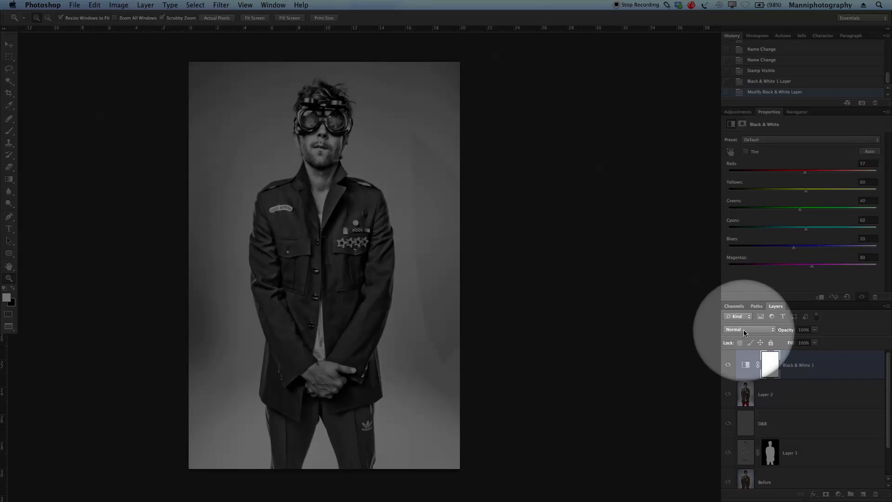
Blend the Black & White layer in Soft Light at 60% opacity after trying Overlay, and compare the image with and without it
{"action": "left_click", "coordinate": [744, 330]}
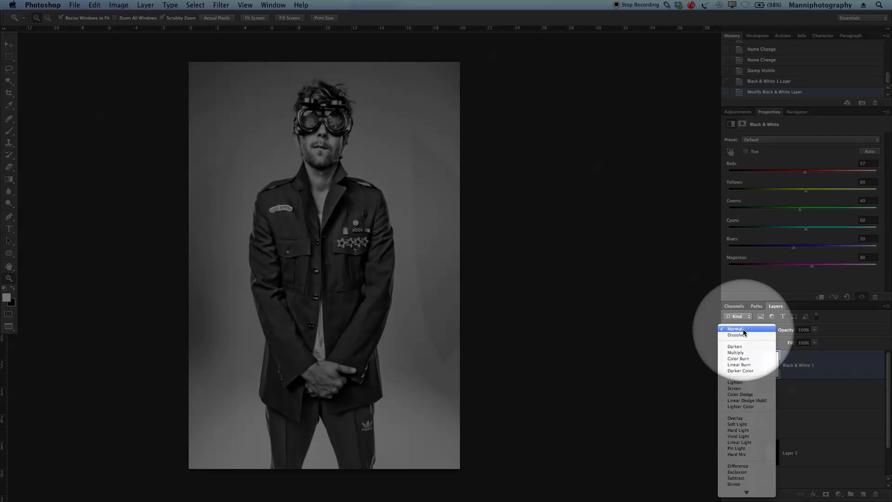
{"action": "left_click", "coordinate": [743, 418]}
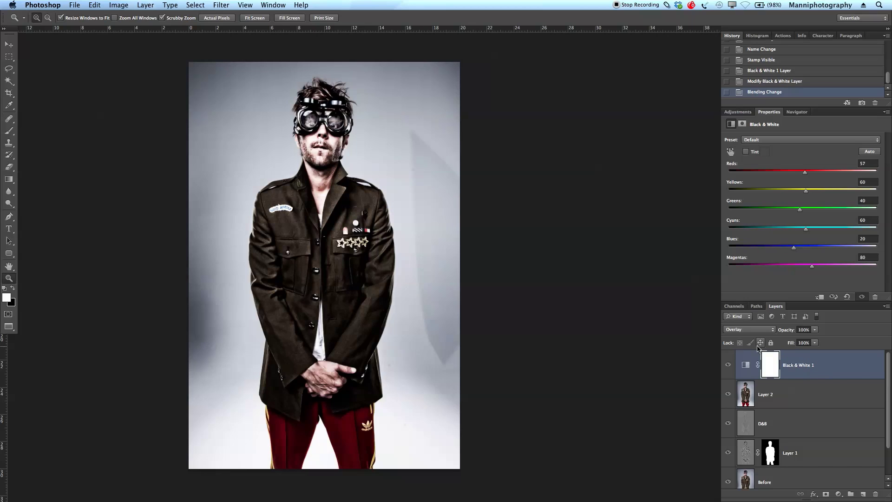
{"action": "left_click", "coordinate": [761, 330]}
{"action": "left_click", "coordinate": [743, 335]}
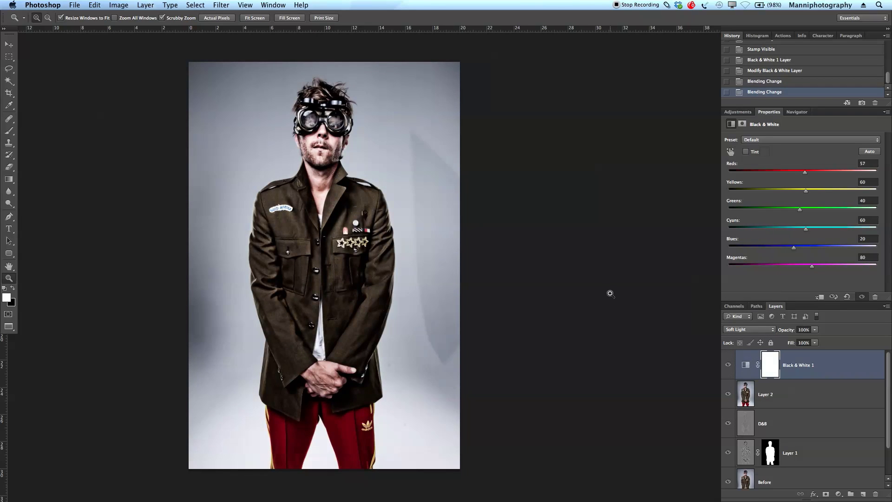
{"action": "left_click_drag", "start_coordinate": [786, 333], "coordinate": [771, 332]}
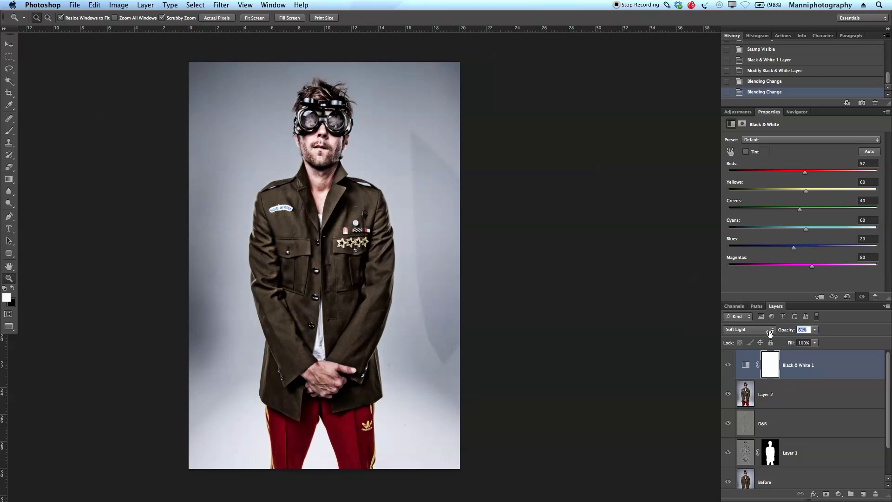
{"action": "left_click", "coordinate": [770, 331]}
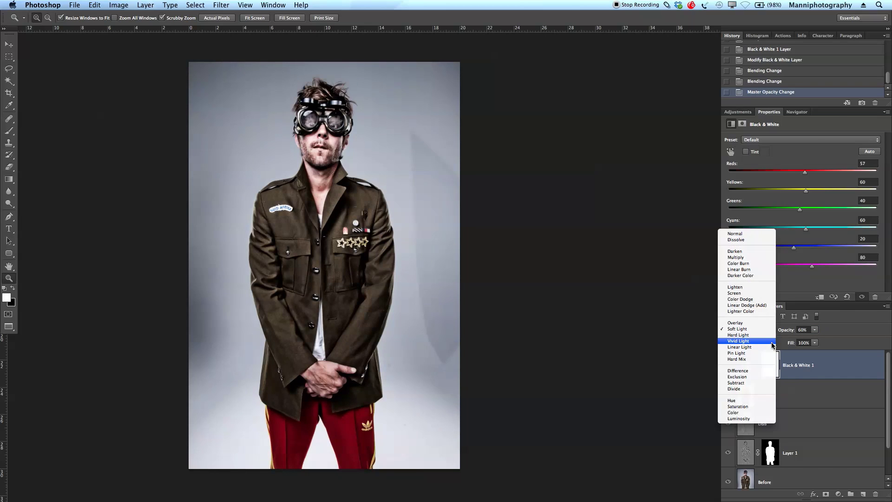
{"action": "left_click", "coordinate": [546, 254]}
{"action": "left_click", "coordinate": [729, 367]}
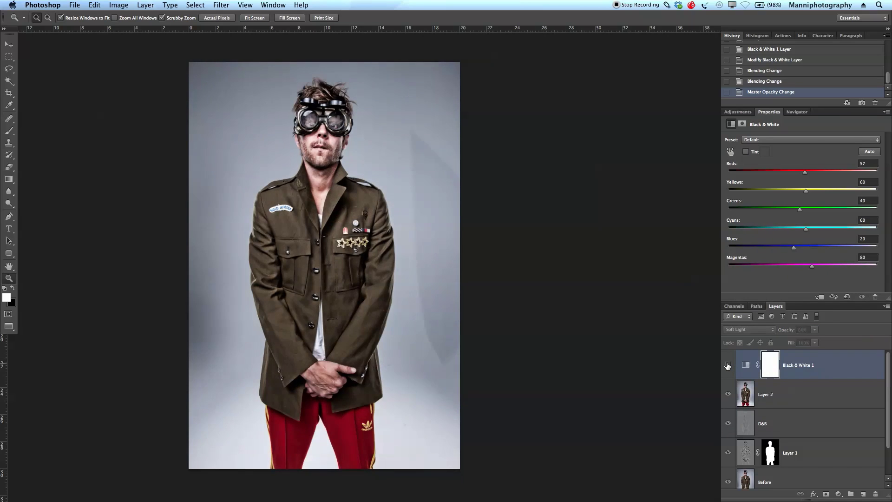
{"action": "left_click", "coordinate": [728, 367]}
{"action": "left_click", "coordinate": [729, 367]}
{"action": "left_click", "coordinate": [729, 366]}
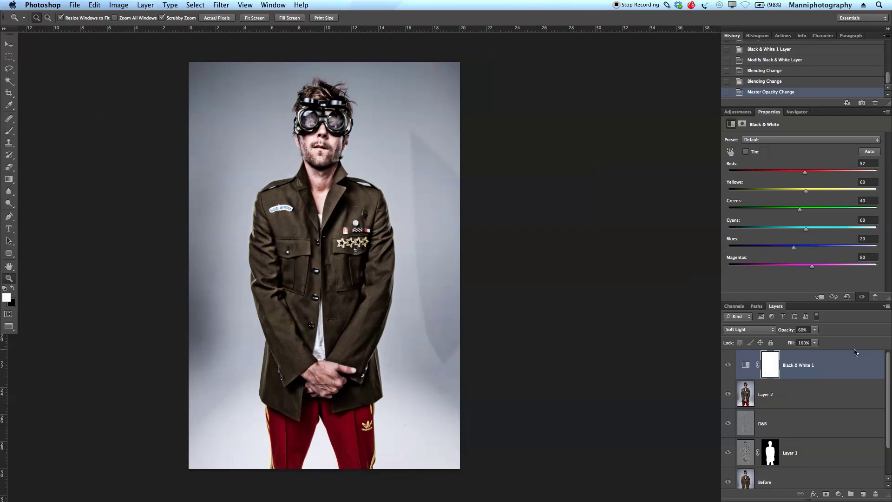
Try the channel options in the Black & White layer's advanced blending and exclude only the blue channel, keeping R and G
{"action": "double_click", "coordinate": [854, 365]}
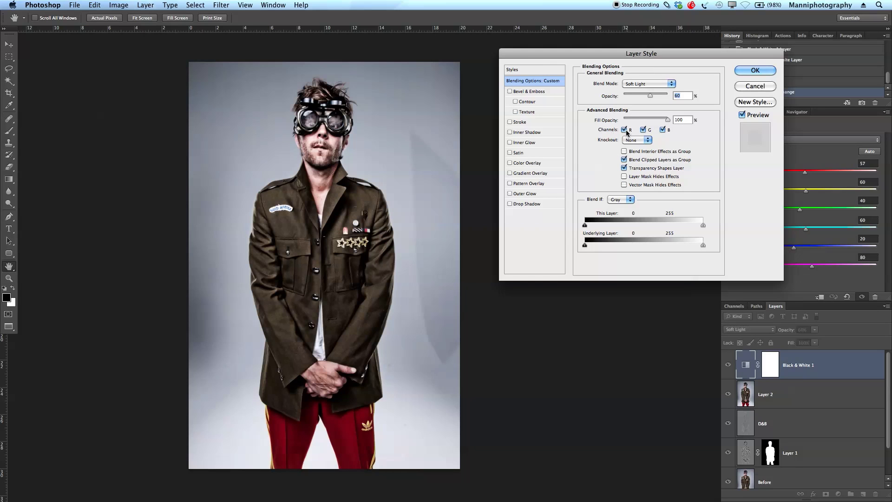
{"action": "left_click", "coordinate": [624, 130]}
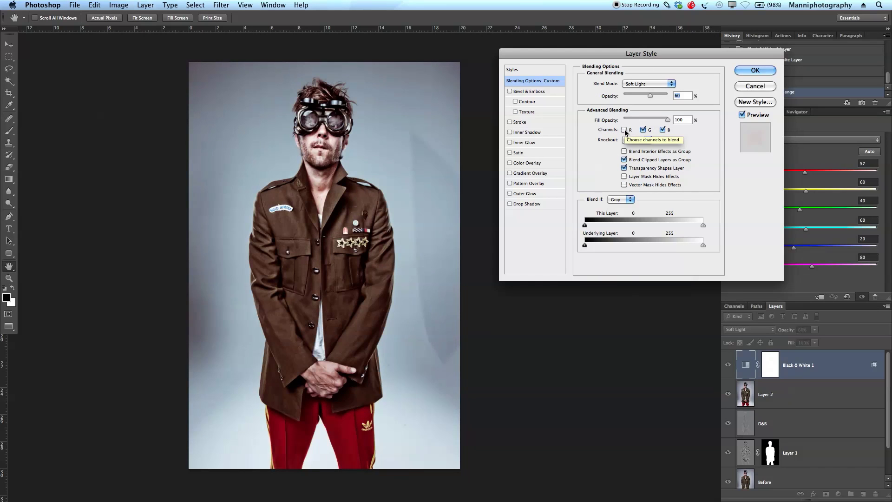
{"action": "left_click", "coordinate": [625, 130]}
{"action": "left_click", "coordinate": [625, 130]}
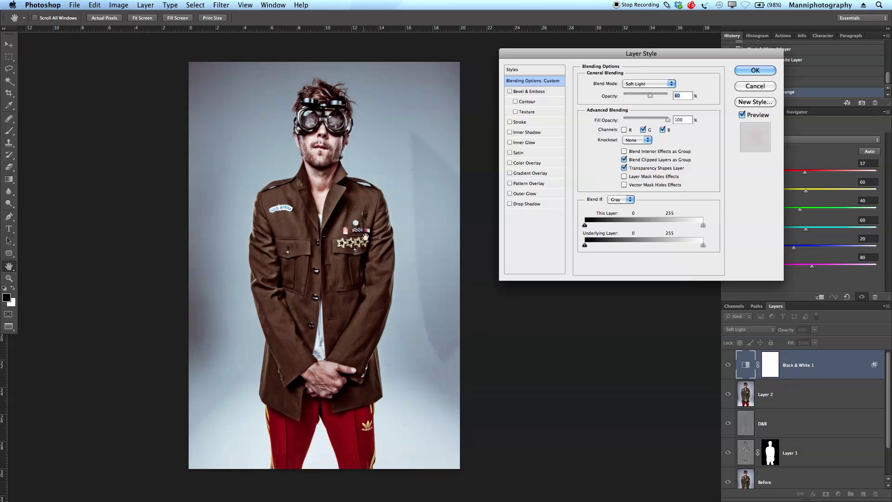
{"action": "left_click", "coordinate": [645, 131]}
{"action": "left_click", "coordinate": [663, 131]}
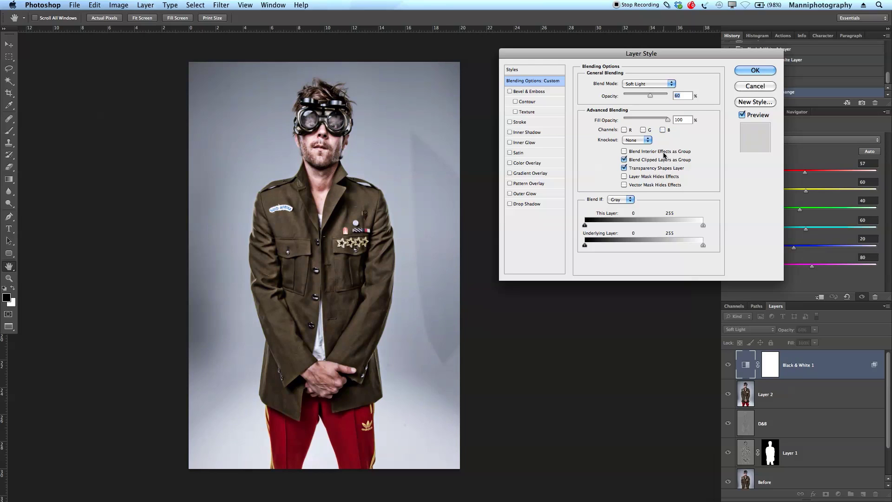
{"action": "left_click", "coordinate": [663, 130]}
{"action": "left_click", "coordinate": [625, 130]}
{"action": "left_click", "coordinate": [643, 130]}
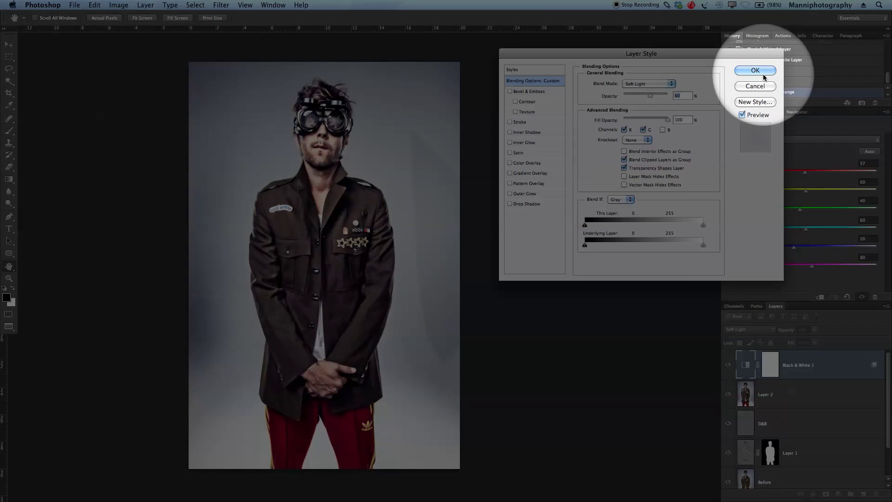
{"action": "left_click", "coordinate": [764, 73]}
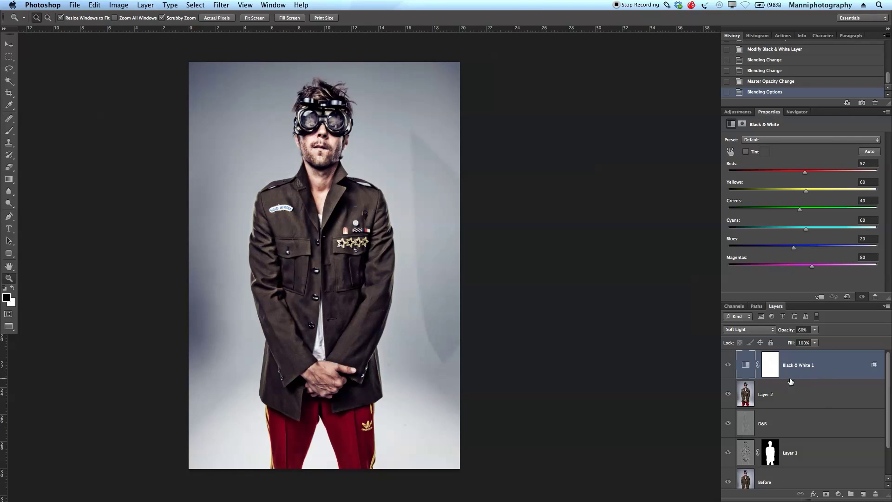
Set the Black & White layer's opacity to 50%
{"action": "left_click_drag", "start_coordinate": [787, 333], "coordinate": [779, 331]}
{"action": "left_click_drag", "start_coordinate": [784, 333], "coordinate": [793, 334]}
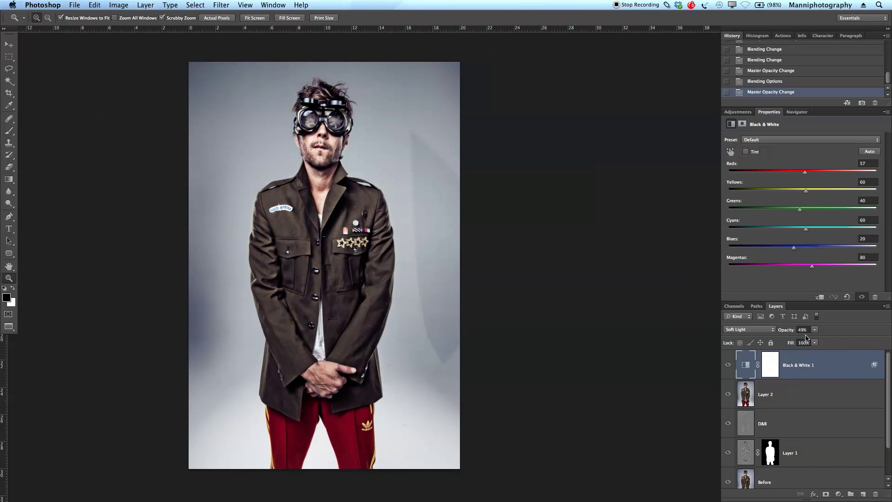
{"action": "key", "text": "Return"}
Group the layers from Black & White 1 down to Layer 1 and name the group Look
{"action": "scroll", "coordinate": [886, 404], "scroll_direction": "down", "scroll_amount": 1}
{"action": "scroll", "coordinate": [890, 398], "scroll_direction": "up", "scroll_amount": 1}
{"action": "left_click_drag", "start_coordinate": [818, 302], "coordinate": [816, 249]}
{"action": "left_click", "coordinate": [826, 398], "text": "shift"}
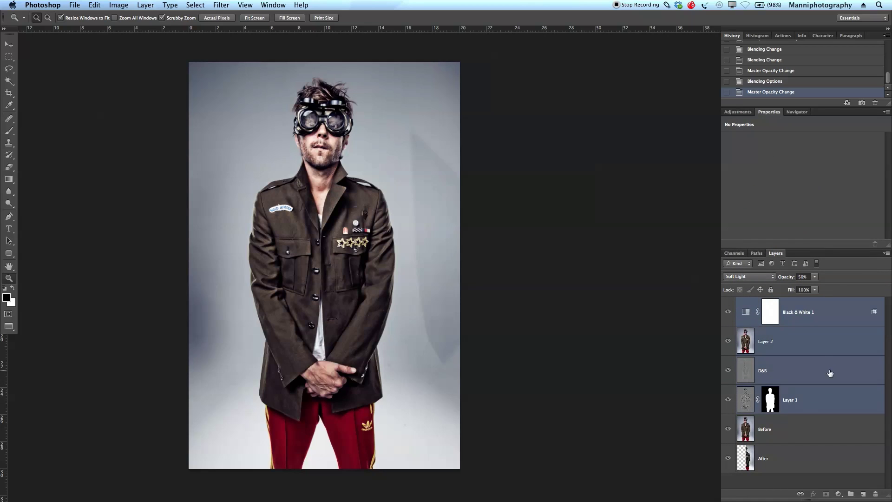
{"action": "key", "text": "super+g"}
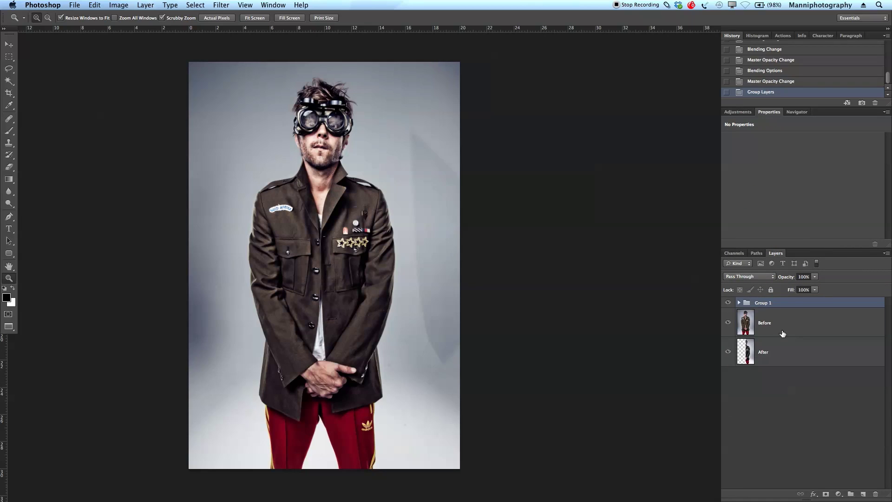
{"action": "double_click", "coordinate": [765, 303]}
{"action": "type", "text": "Look"}
{"action": "key", "text": "Return"}
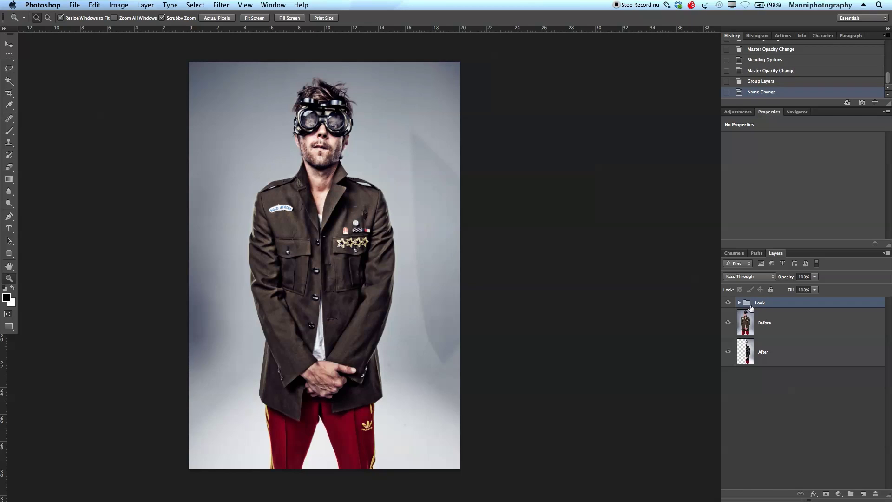
Compare the portrait with and without the Look group
{"action": "left_click", "coordinate": [728, 302]}
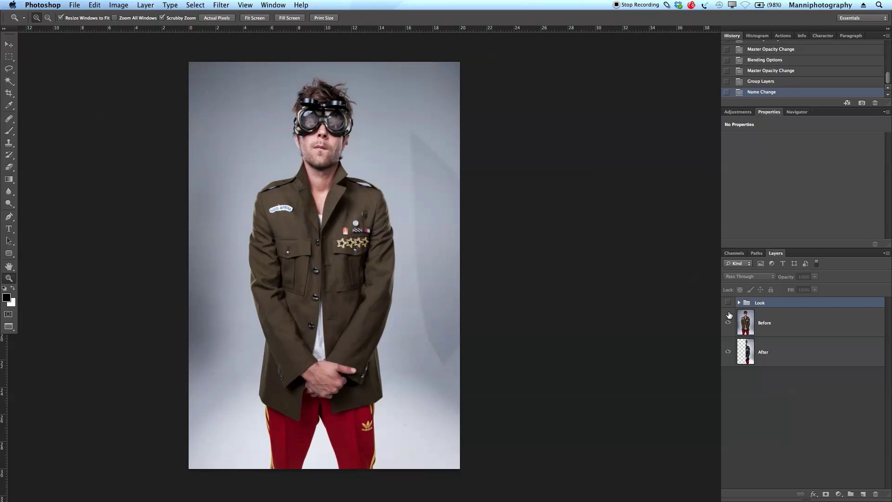
{"action": "left_click", "coordinate": [729, 303]}
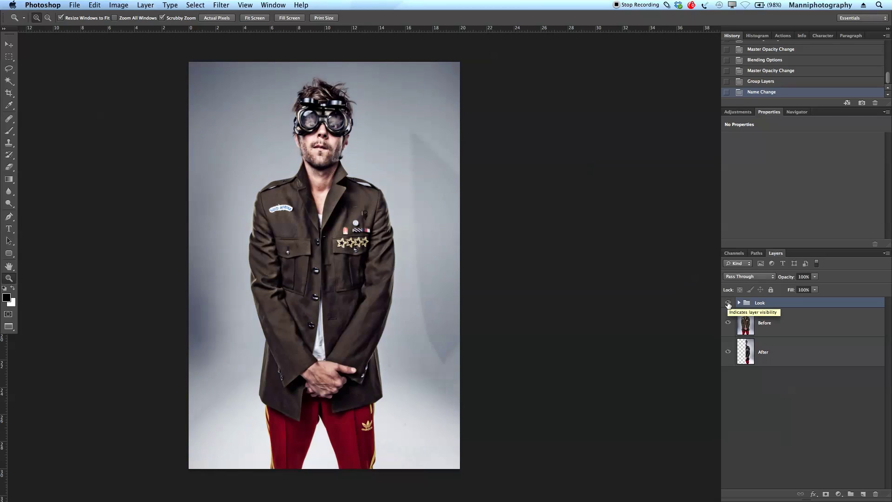
{"action": "left_click", "coordinate": [728, 303]}
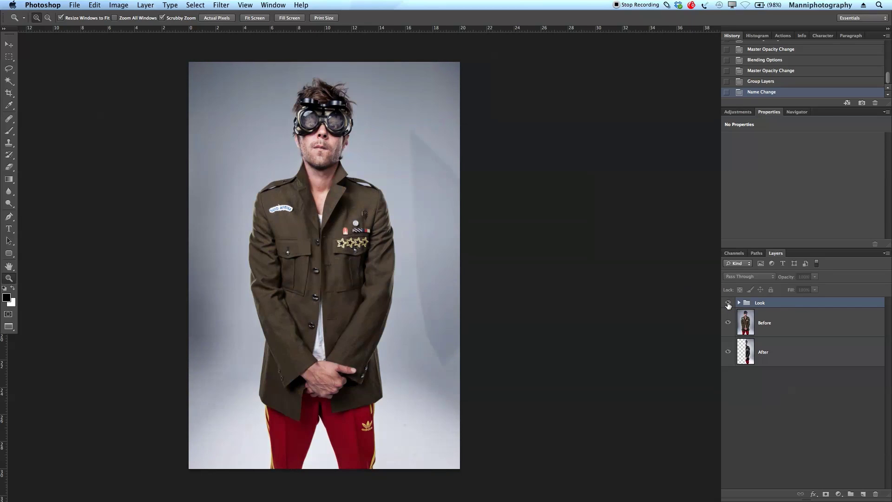
{"action": "left_click", "coordinate": [728, 303]}
Move the After layer above the Look group, compare the two by switching their visibility, and leave After hidden
{"action": "left_click_drag", "start_coordinate": [742, 346], "coordinate": [742, 303]}
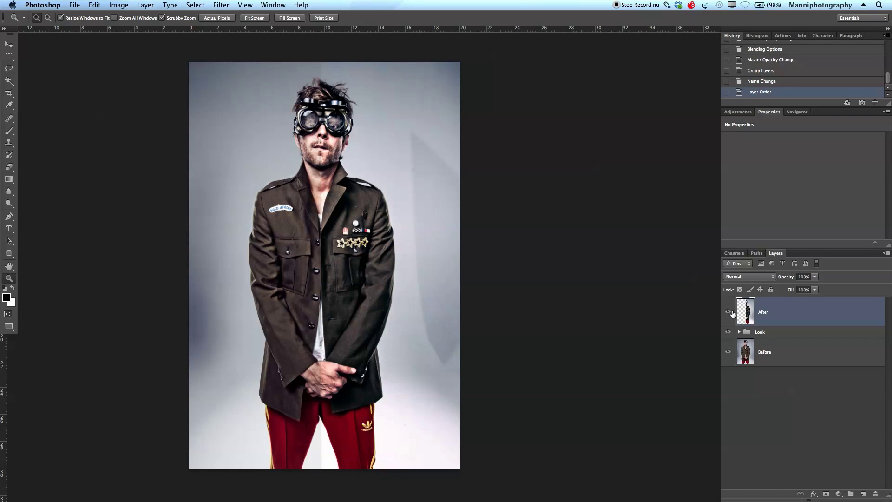
{"action": "left_click", "coordinate": [729, 332]}
{"action": "left_click", "coordinate": [728, 316]}
{"action": "left_click", "coordinate": [729, 315]}
{"action": "left_click", "coordinate": [728, 332]}
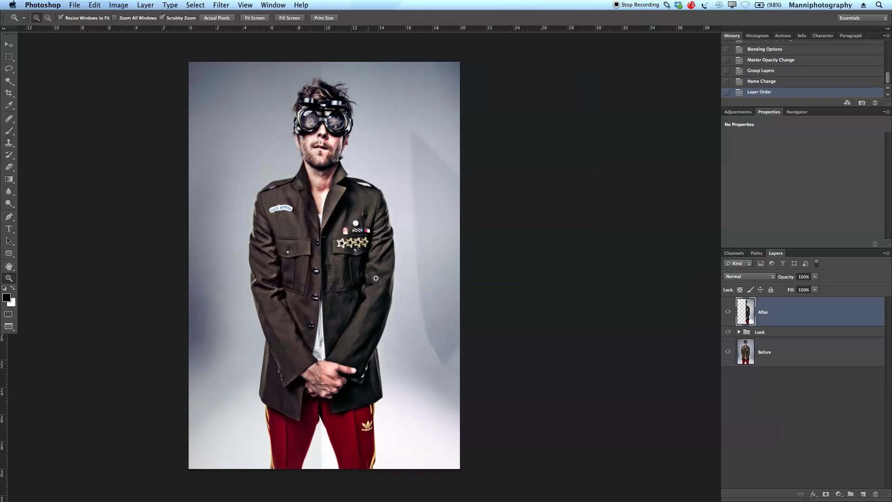
{"action": "left_click", "coordinate": [729, 312]}
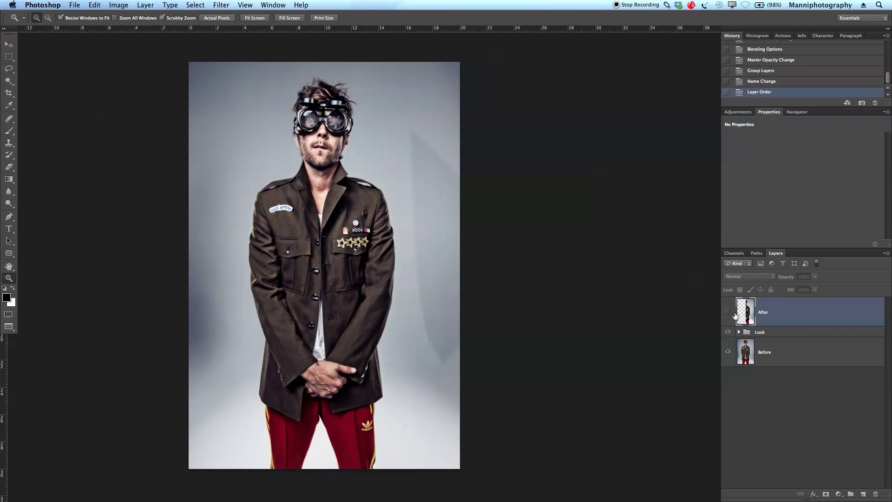
Compare the jacket's chest and badges up close with and without the Look group
{"action": "left_click_drag", "start_coordinate": [326, 193], "coordinate": [415, 268]}
{"action": "left_click_drag", "start_coordinate": [395, 216], "coordinate": [454, 179]}
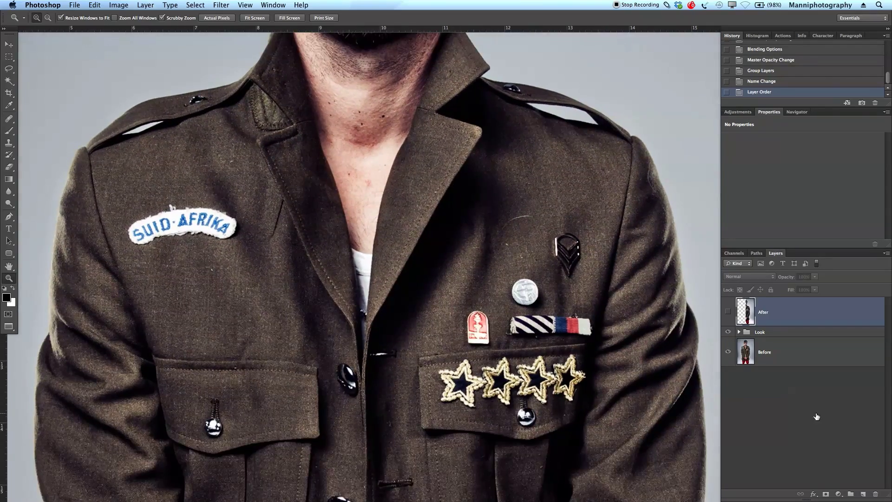
{"action": "left_click", "coordinate": [728, 332]}
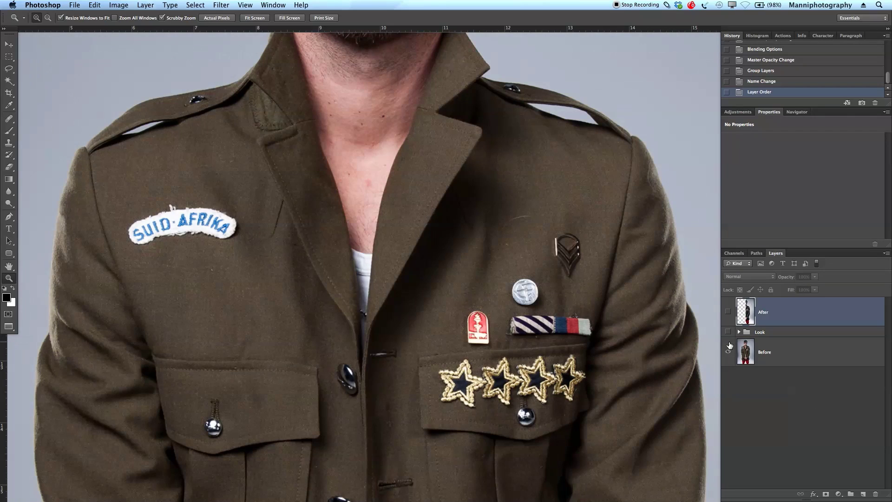
{"action": "left_click", "coordinate": [727, 332]}
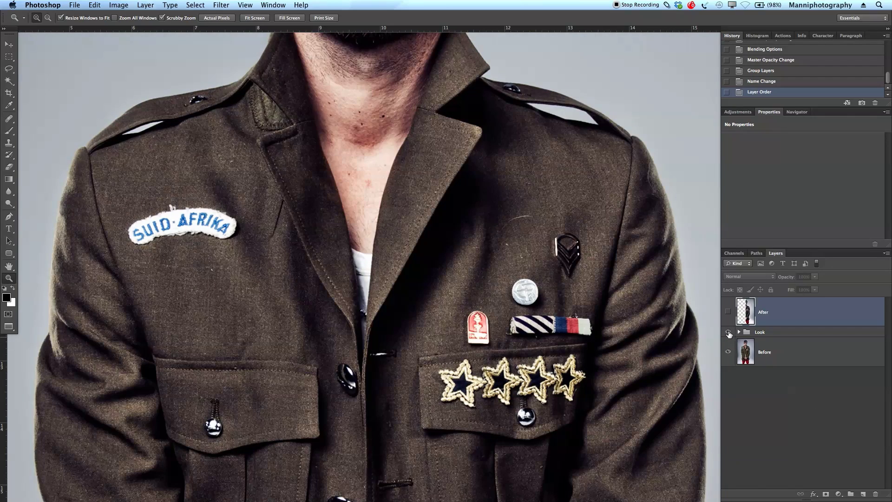
{"action": "left_click", "coordinate": [728, 332]}
{"action": "left_click", "coordinate": [728, 332]}
Compare the clasped hands and lower sleeves with and without the Look group
{"action": "scroll", "coordinate": [621, 385], "scroll_direction": "down", "scroll_amount": 15}
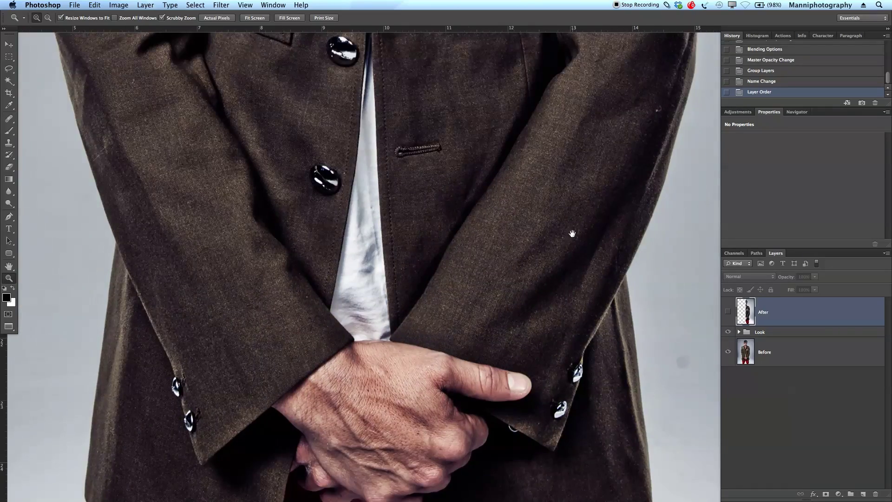
{"action": "scroll", "coordinate": [572, 233], "scroll_direction": "down", "scroll_amount": 3}
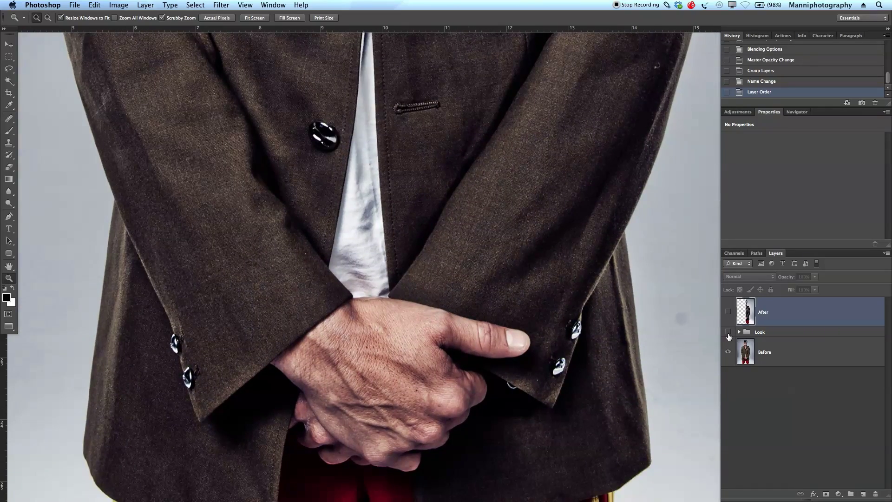
{"action": "left_click", "coordinate": [728, 332]}
{"action": "left_click", "coordinate": [727, 333]}
Compare the face and goggles with and without the Look group, leaving the group visible
{"action": "scroll", "coordinate": [560, 225], "scroll_direction": "up", "scroll_amount": 15}
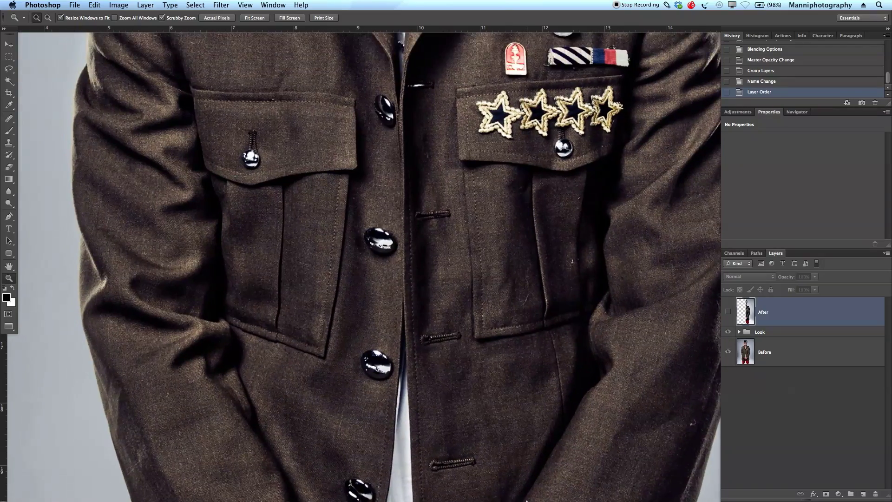
{"action": "scroll", "coordinate": [474, 335], "scroll_direction": "up", "scroll_amount": 15}
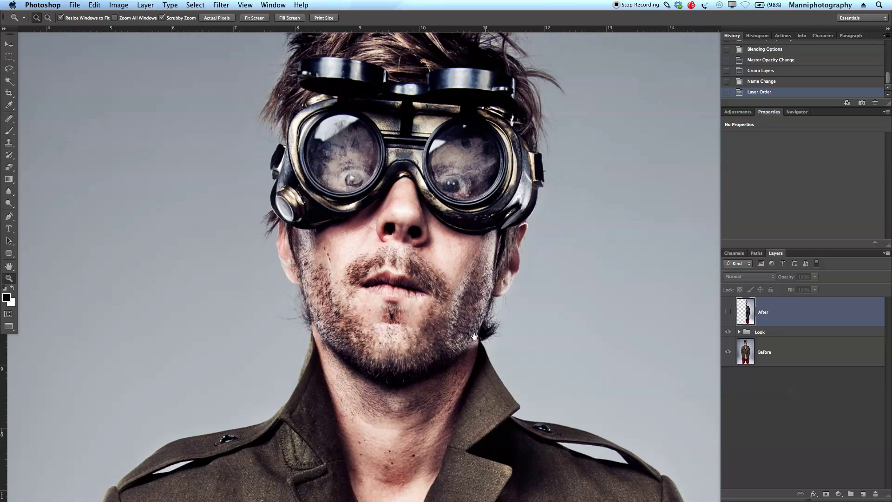
{"action": "scroll", "coordinate": [474, 336], "scroll_direction": "up", "scroll_amount": 2}
{"action": "left_click", "coordinate": [728, 332]}
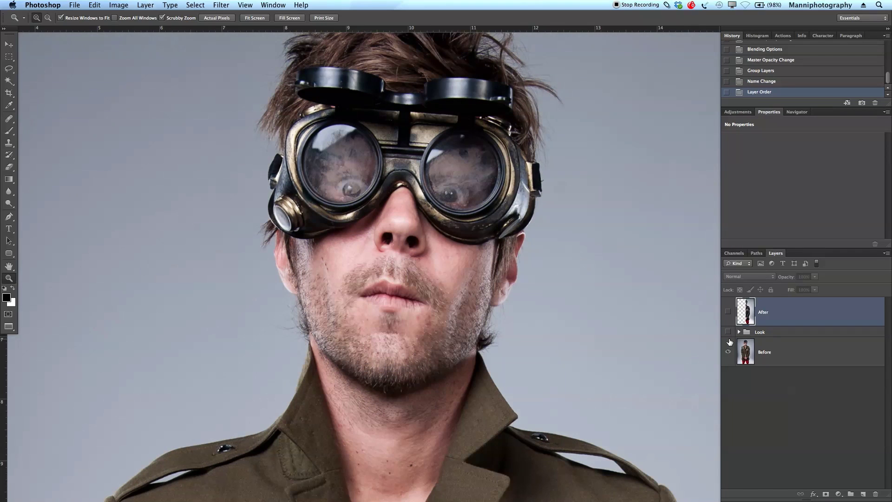
{"action": "left_click", "coordinate": [729, 332]}
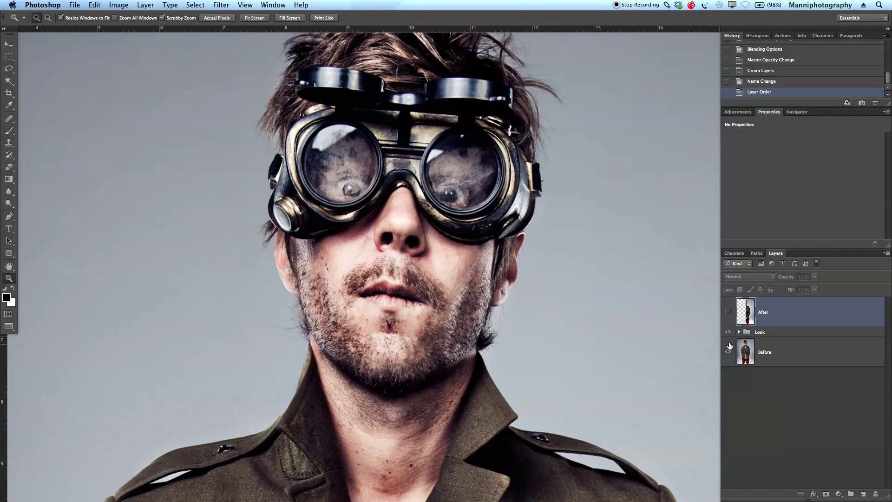
{"action": "left_click", "coordinate": [728, 332]}
{"action": "left_click", "coordinate": [729, 332]}
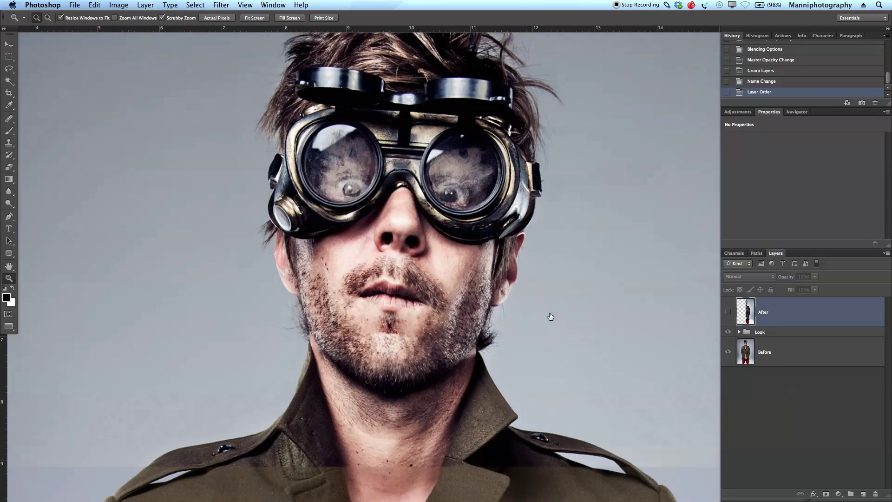
Reduce the Look group's opacity to 59%
{"action": "left_click", "coordinate": [515, 298], "text": "alt"}
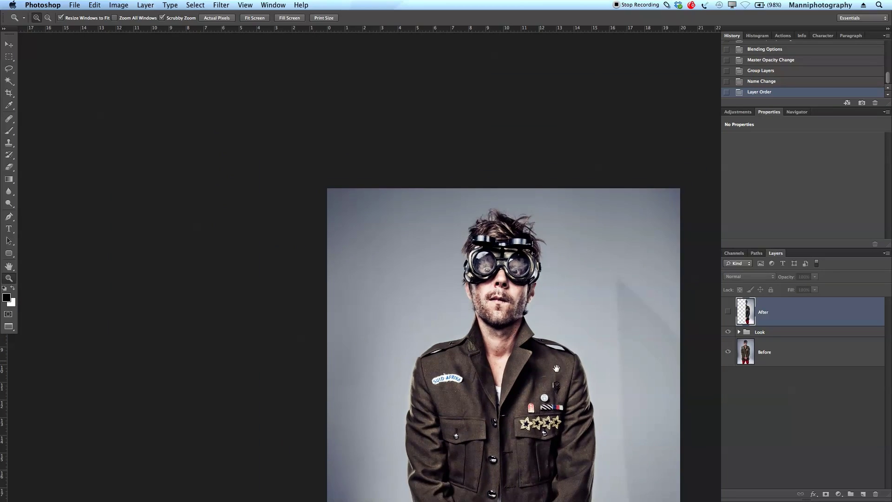
{"action": "left_click_drag", "start_coordinate": [555, 370], "coordinate": [421, 257]}
{"action": "scroll", "coordinate": [426, 274], "scroll_direction": "down", "scroll_amount": 1}
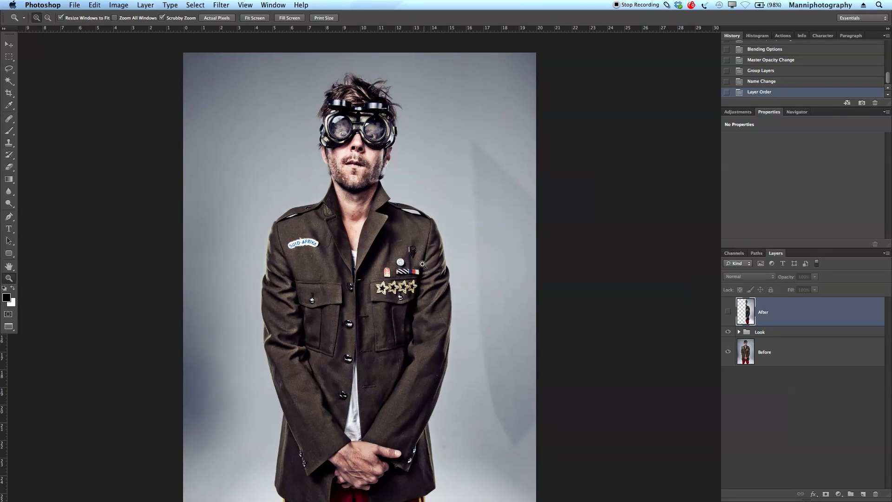
{"action": "left_click", "coordinate": [424, 278], "text": "alt"}
{"action": "scroll", "coordinate": [425, 278], "scroll_direction": "down", "scroll_amount": 1}
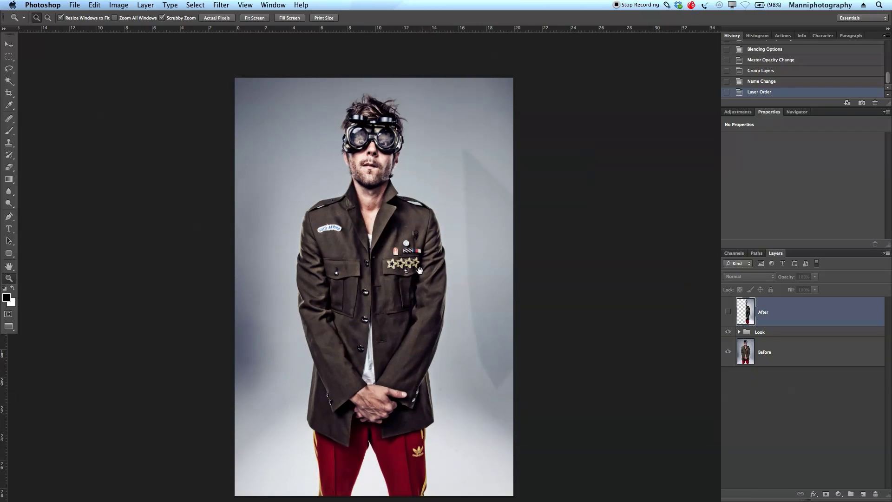
{"action": "left_click", "coordinate": [758, 334]}
{"action": "left_click_drag", "start_coordinate": [789, 281], "coordinate": [768, 283]}
Compare the full portrait with and without the reduced-opacity Look group, leaving the group visible
{"action": "left_click", "coordinate": [728, 333]}
{"action": "left_click", "coordinate": [728, 333]}
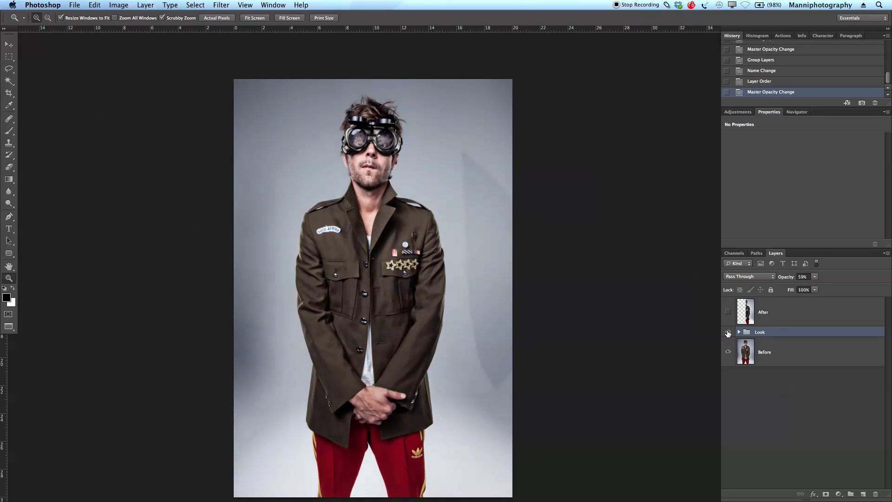
{"action": "left_click", "coordinate": [728, 333]}
{"action": "left_click", "coordinate": [728, 333]}
{"action": "left_click", "coordinate": [728, 333]}
{"action": "left_click", "coordinate": [729, 333]}
{"action": "left_click", "coordinate": [662, 301]}
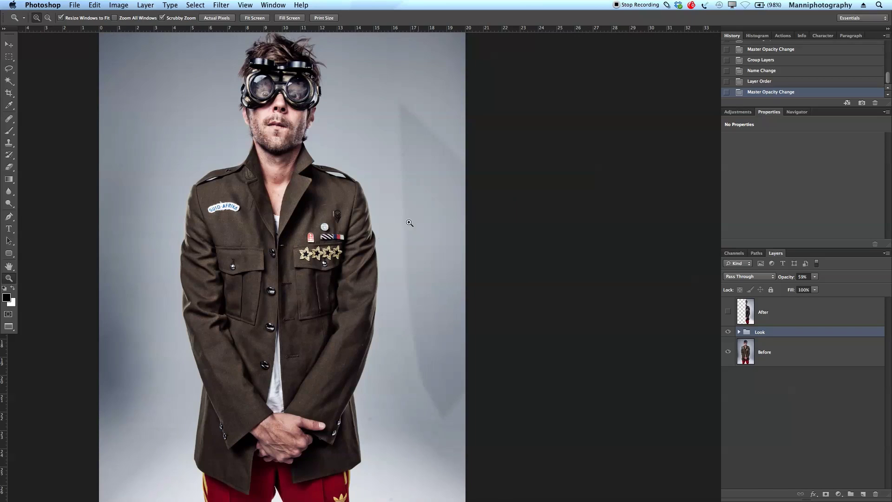
{"action": "scroll", "coordinate": [411, 228], "scroll_direction": "left", "scroll_amount": 3}
{"action": "scroll", "coordinate": [412, 234], "scroll_direction": "left", "scroll_amount": 3}
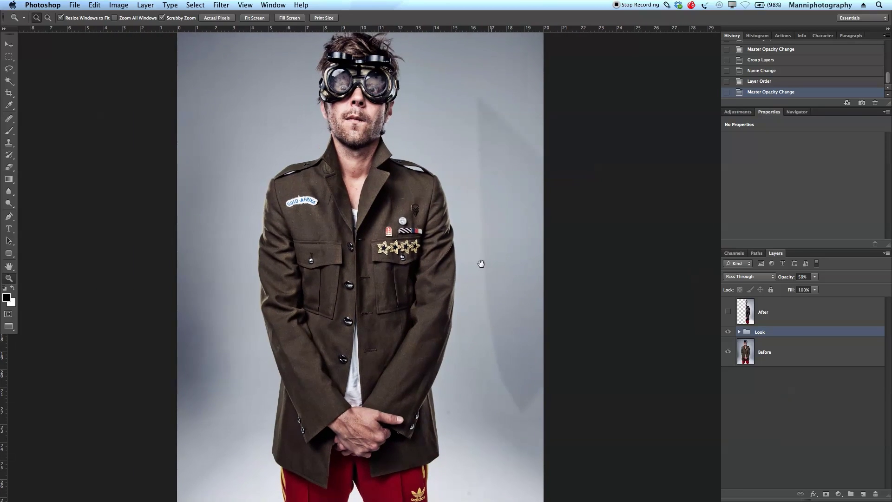
{"action": "scroll", "coordinate": [481, 265], "scroll_direction": "right", "scroll_amount": 1}
{"action": "scroll", "coordinate": [482, 265], "scroll_direction": "down", "scroll_amount": 5}
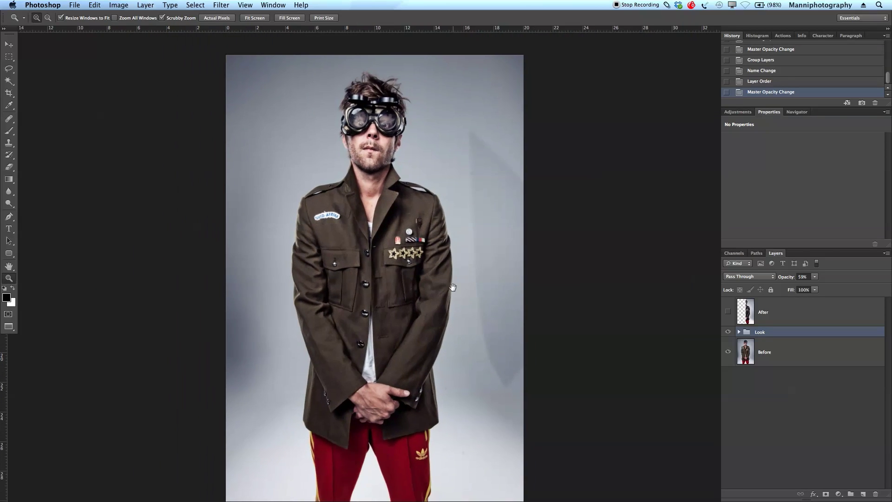
{"action": "scroll", "coordinate": [479, 298], "scroll_direction": "up", "scroll_amount": 1}
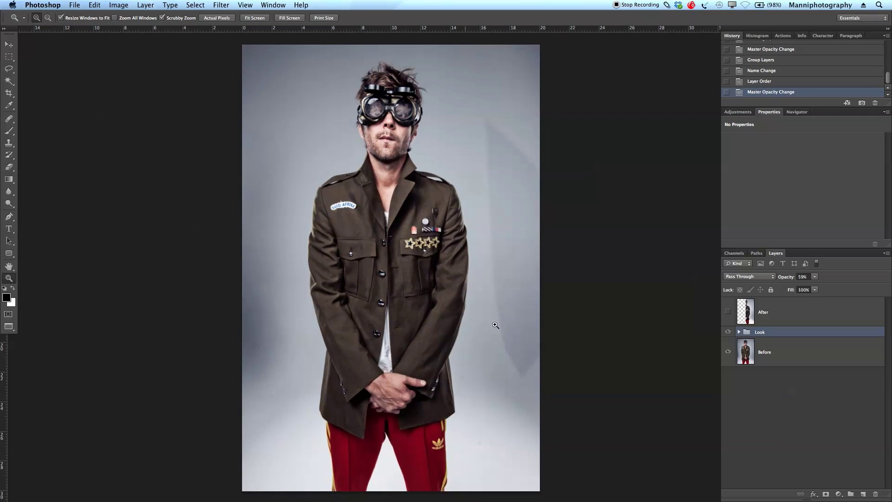